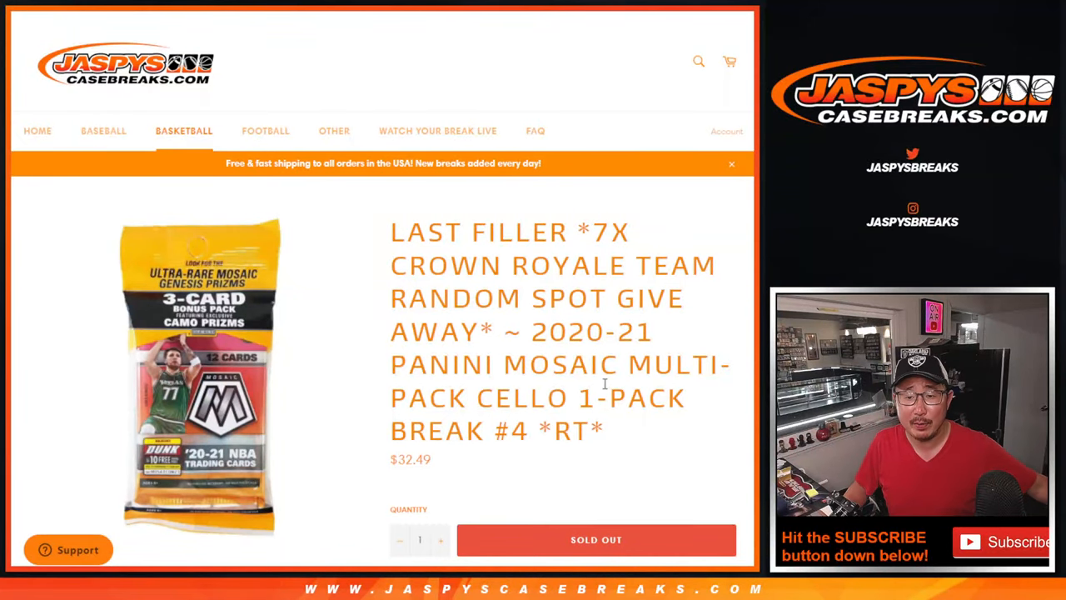
# Highlight the Crown Royale giveaway title and PYT prize line, then clear the selection
pyautogui.moveTo(531, 331); pyautogui.dragTo(622, 433)
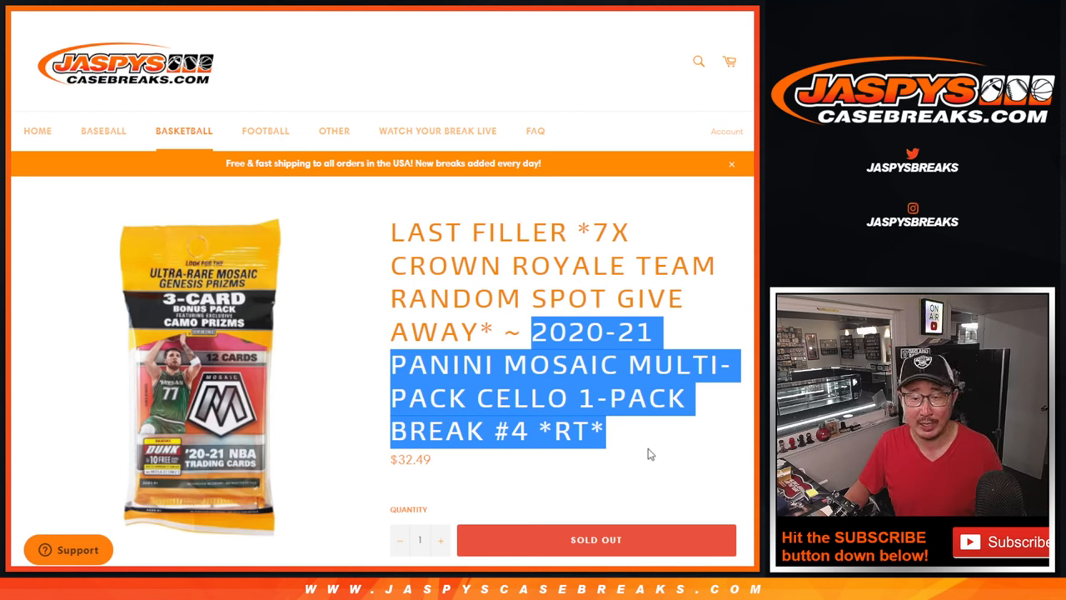
pyautogui.moveTo(578, 231); pyautogui.dragTo(498, 329)
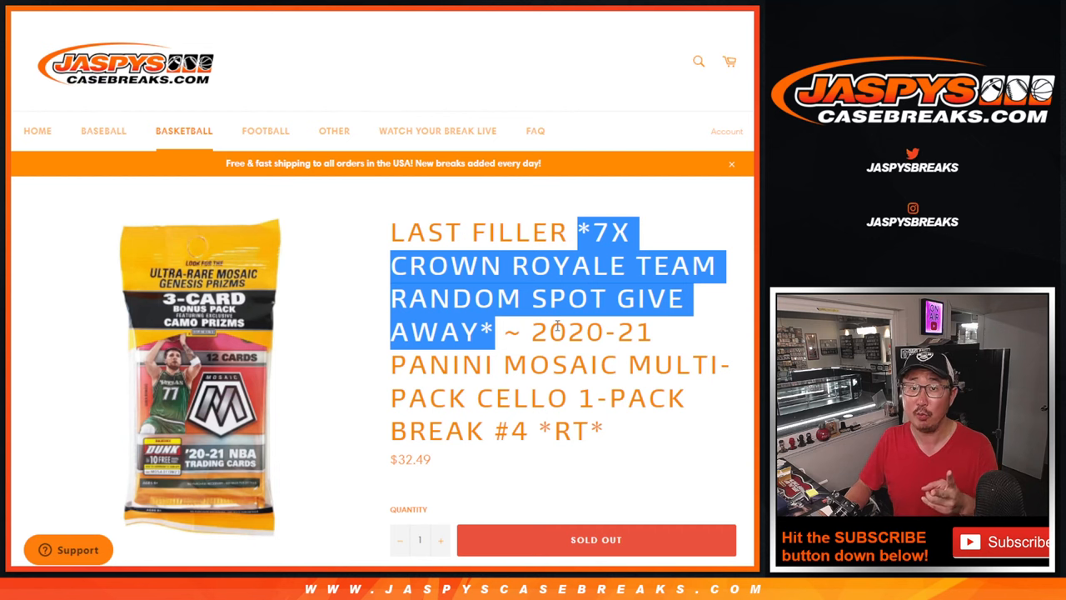
pyautogui.scroll(-3, 581, 369)
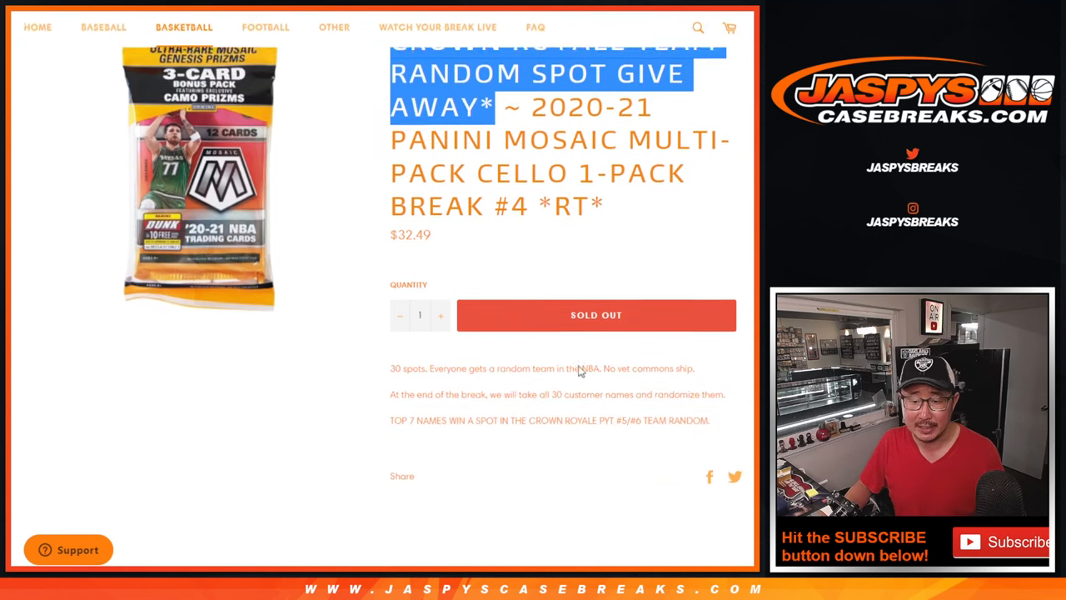
pyautogui.scroll(-2, 608, 400)
pyautogui.moveTo(556, 377); pyautogui.dragTo(704, 379)
pyautogui.click(635, 436)
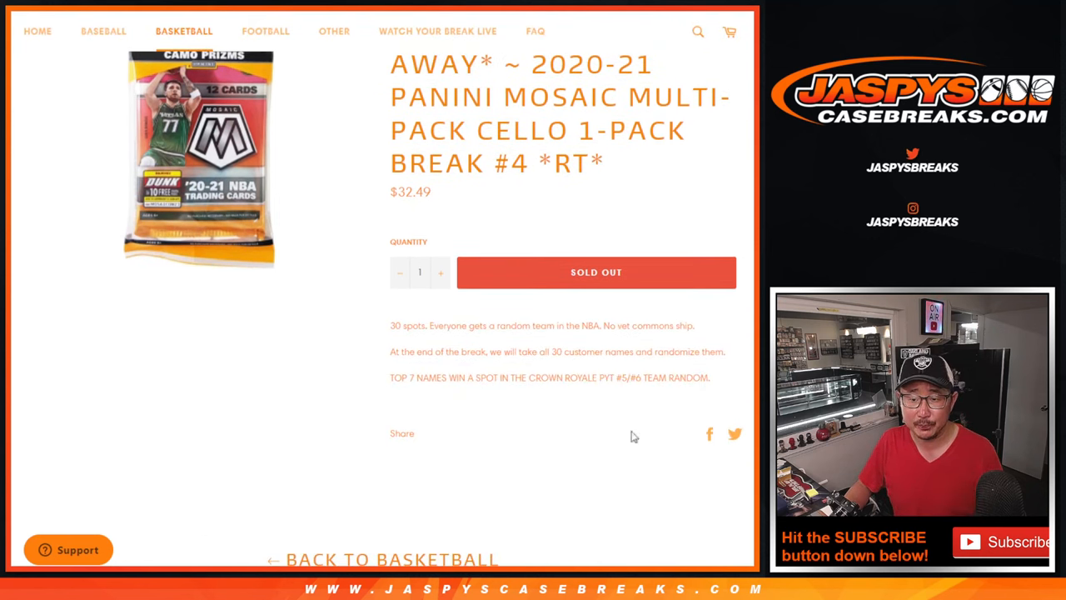
pyautogui.scroll(5, 537, 475)
pyautogui.scroll(3, 536, 416)
# Cycle through the randomizer tabs to the Dice Roller and roll two dice
pyautogui.hotkey('ctrl', 'Tab')
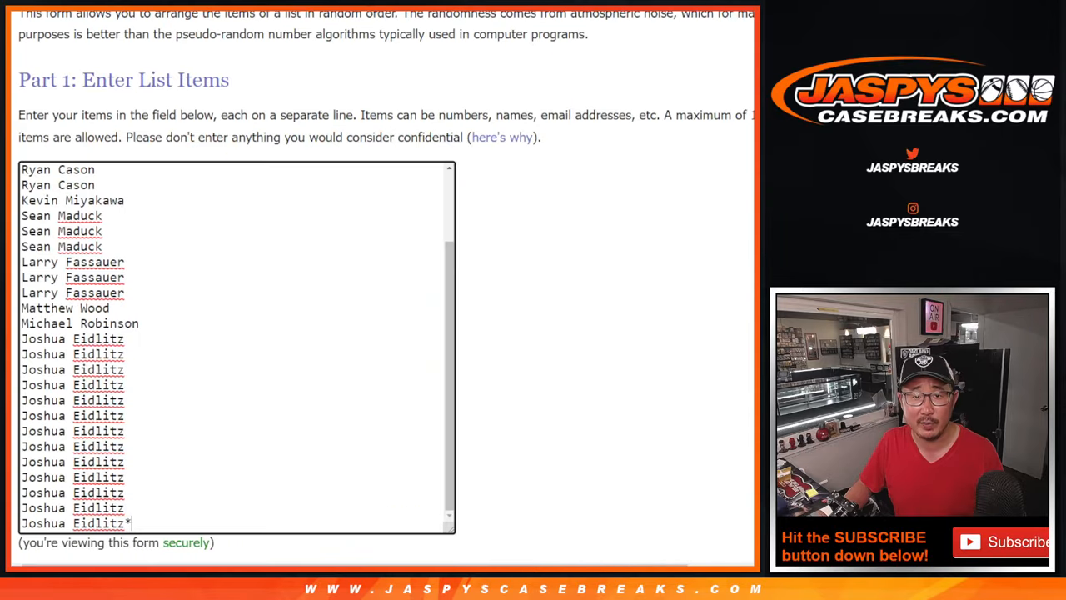
pyautogui.scroll(3, 345, 316)
pyautogui.scroll(2, 345, 318)
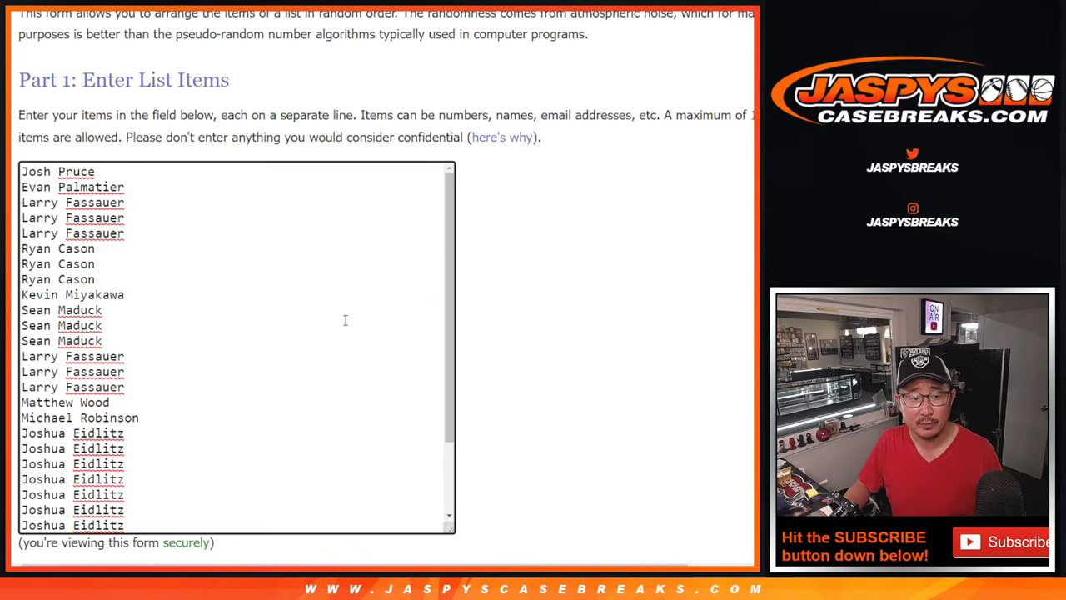
pyautogui.scroll(-3, 345, 320)
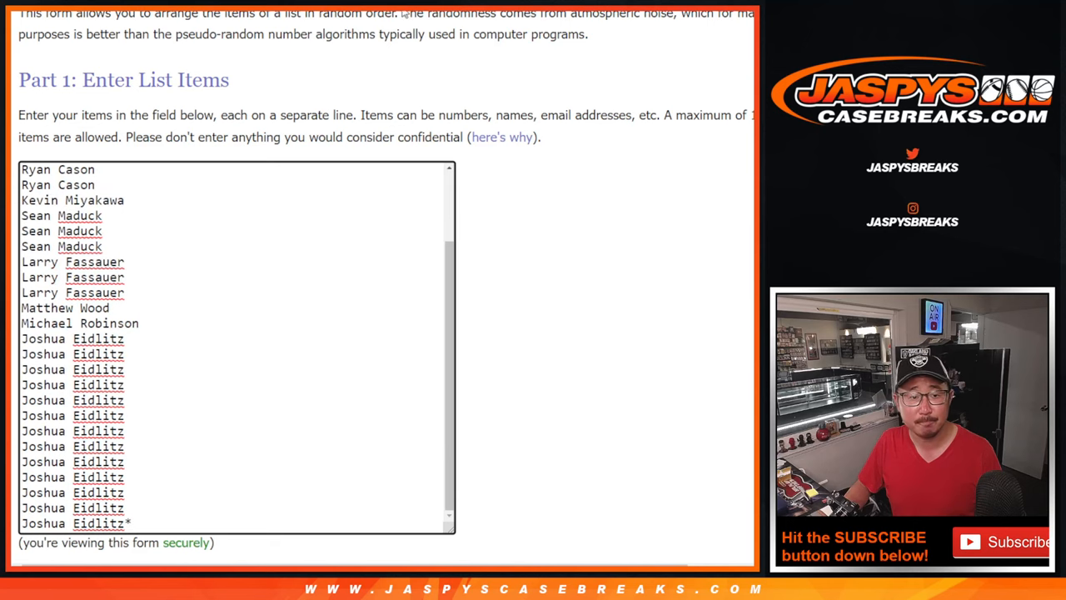
pyautogui.hotkey('ctrl', 'Tab')
pyautogui.scroll(5, 332, 403)
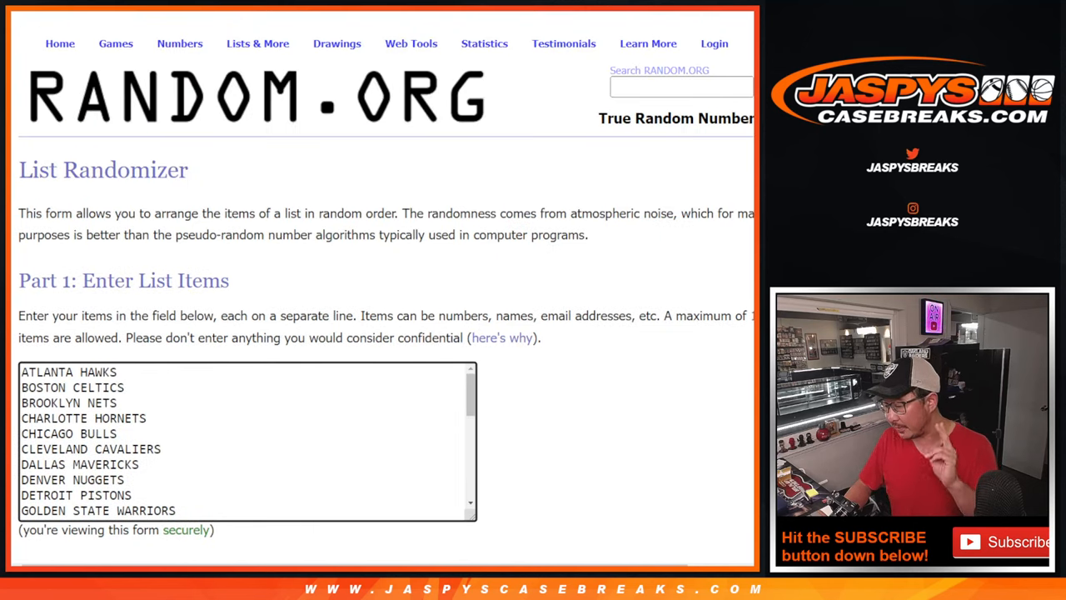
pyautogui.hotkey('ctrl', 'Tab')
pyautogui.click(71, 305)
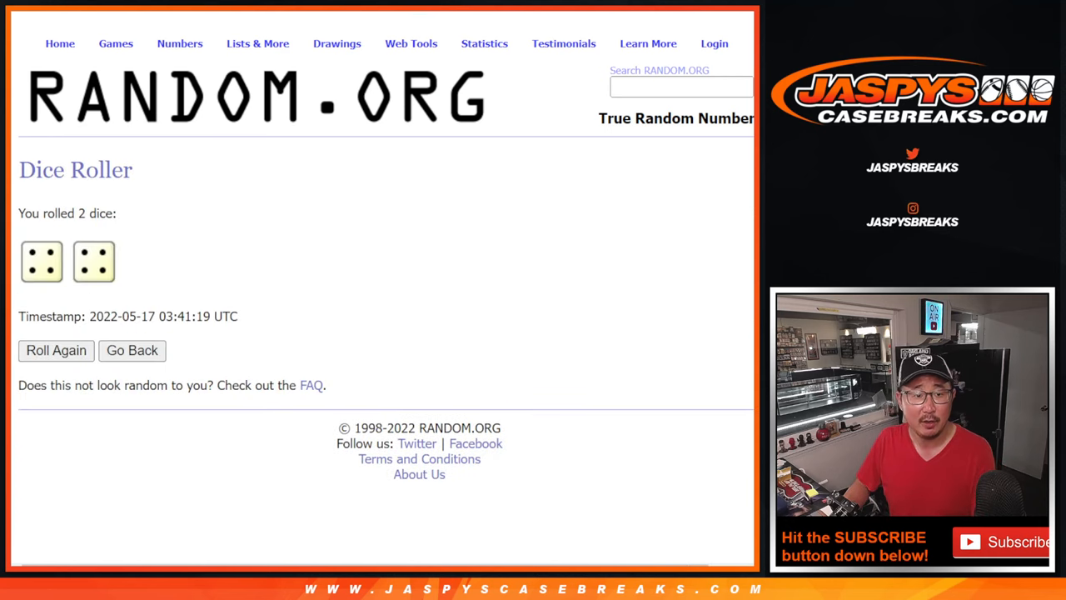
pyautogui.hotkey('ctrl', 'Tab')
pyautogui.scroll(-5, 642, 225)
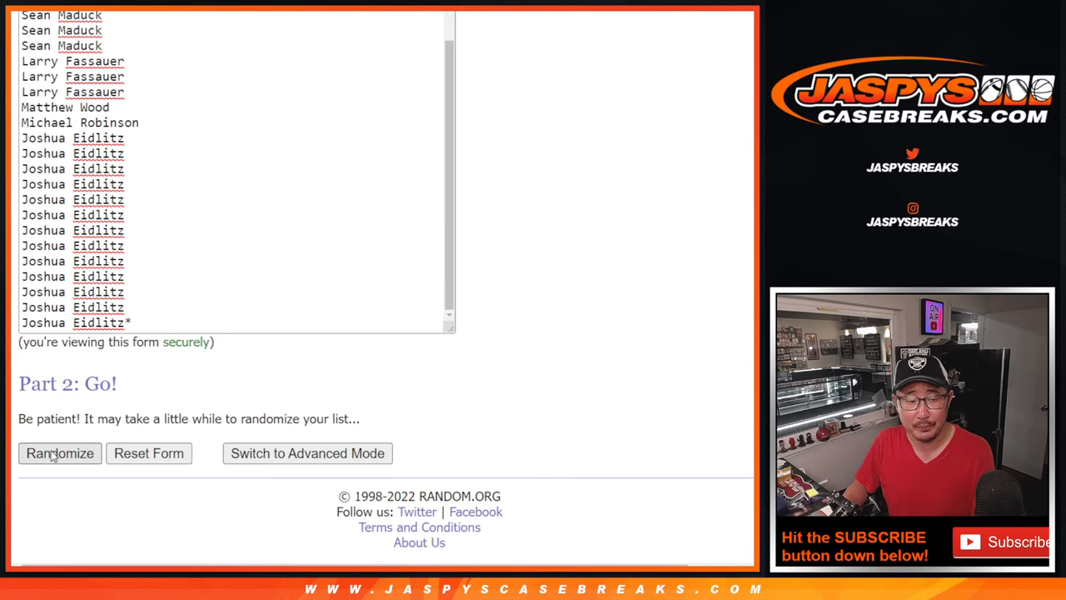
# Randomize the 30 customer names and reshuffle the list six more times
pyautogui.click(59, 453)
pyautogui.scroll(-5, 333, 250)
pyautogui.click(45, 441)
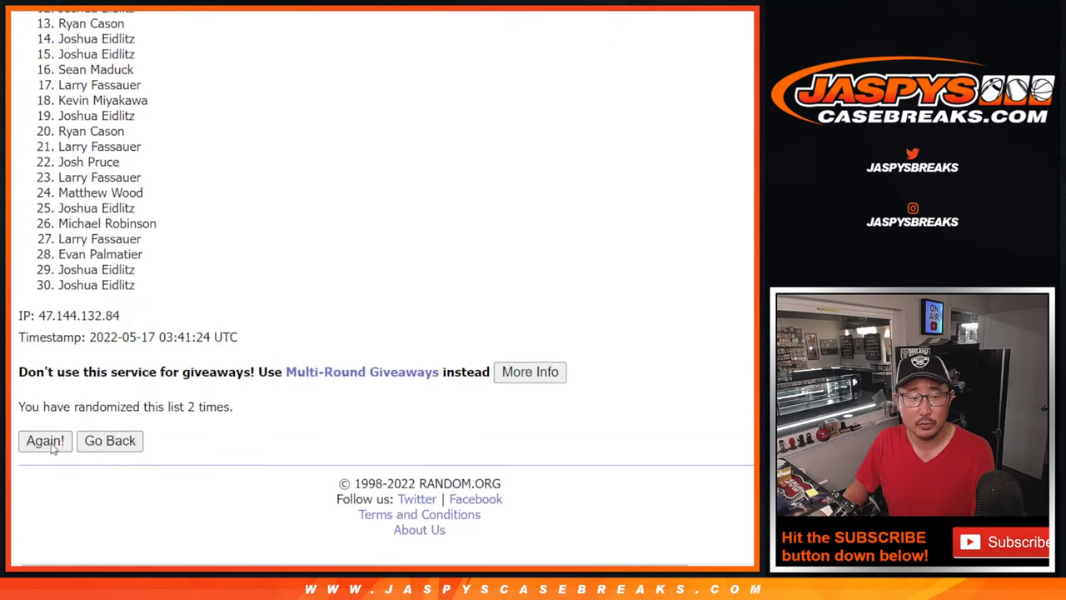
pyautogui.click(45, 440)
pyautogui.scroll(-5, 333, 250)
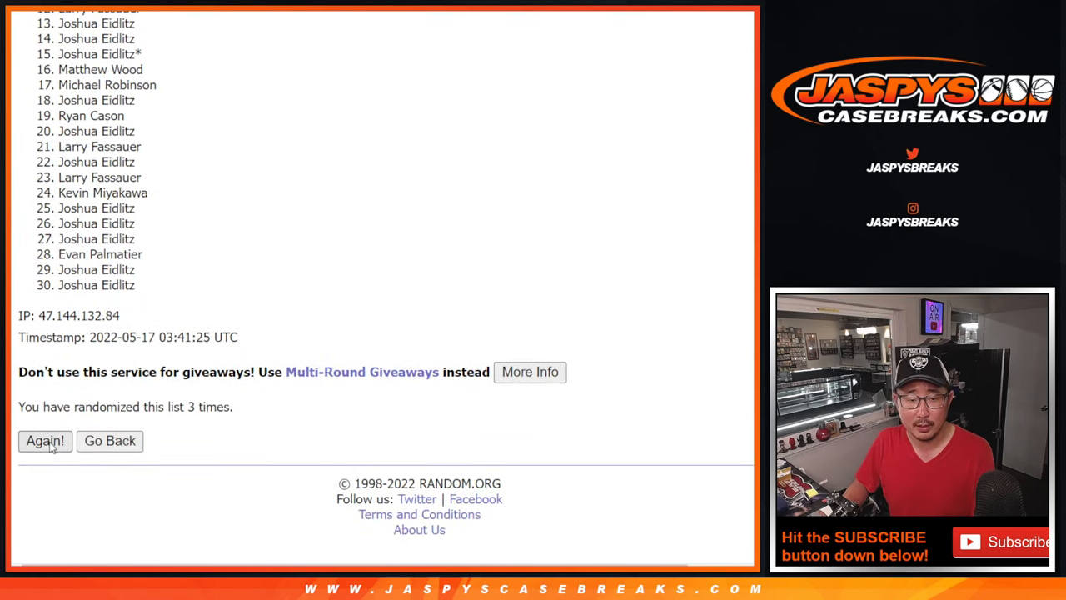
pyautogui.click(45, 440)
pyautogui.click(45, 440)
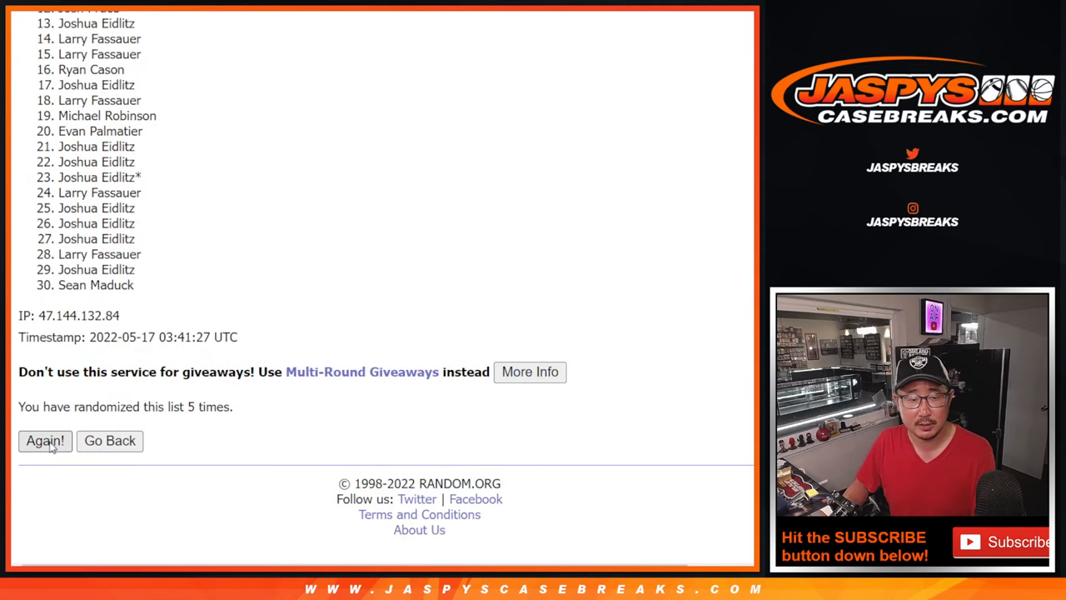
pyautogui.click(45, 441)
pyautogui.click(45, 441)
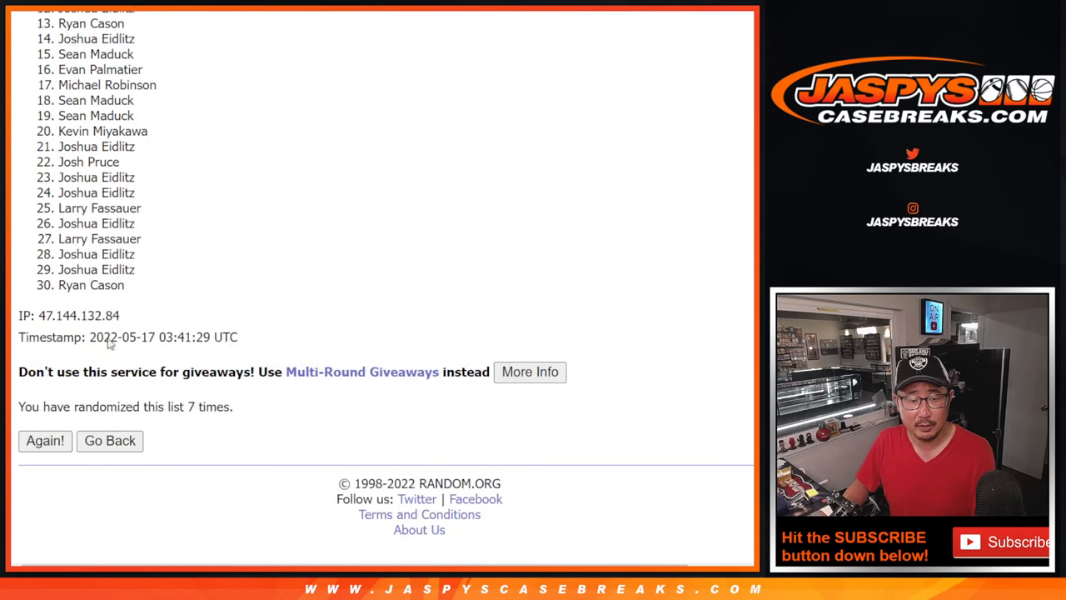
pyautogui.scroll(-3, 290, 348)
pyautogui.scroll(5, 166, 333)
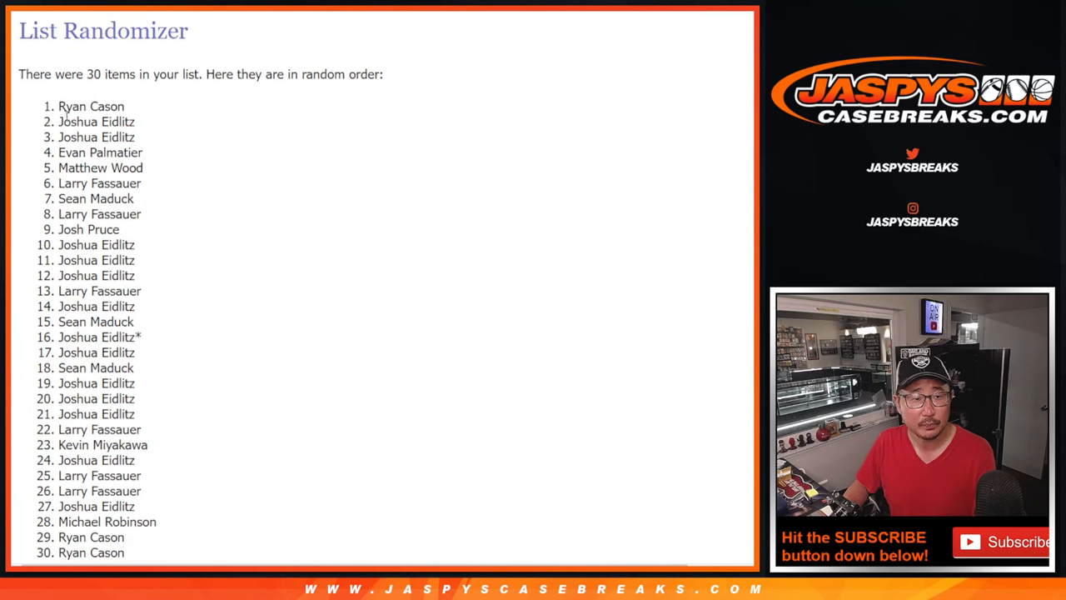
pyautogui.moveTo(55, 104); pyautogui.dragTo(151, 285)
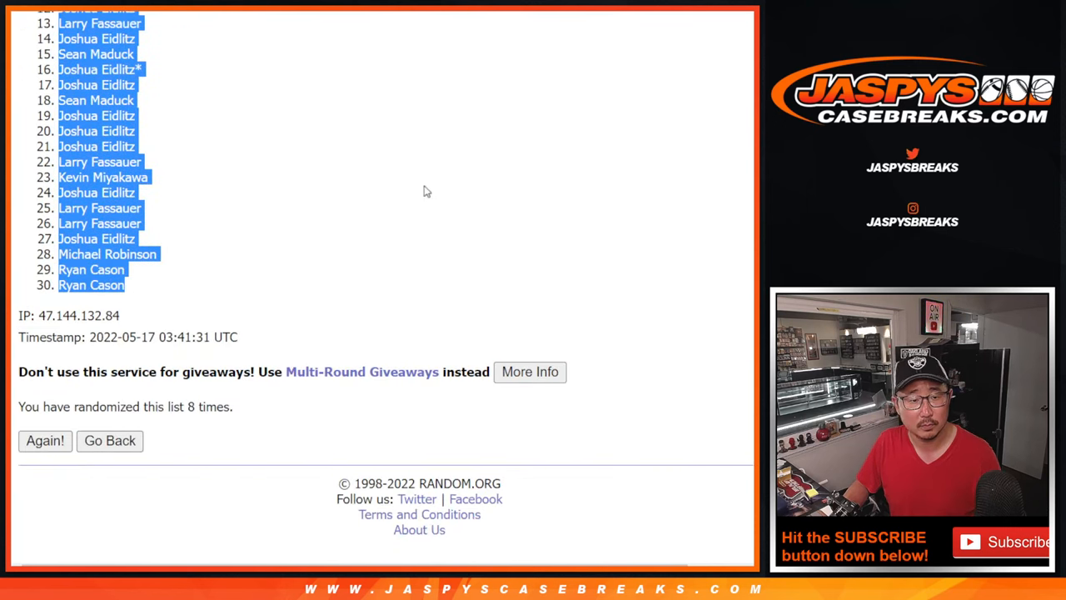
# Copy the shuffled names into column A of the sheet and return to the NBA team randomizer
pyautogui.hotkey('ctrl', 'c')
pyautogui.hotkey('alt', 'Tab')
pyautogui.hotkey('ctrl', 'v')
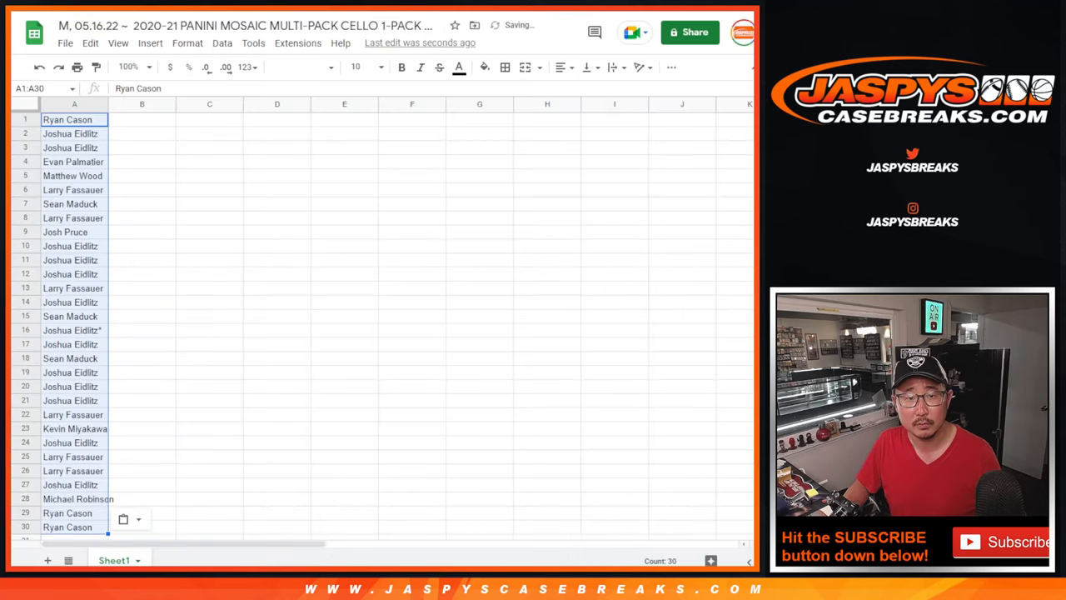
pyautogui.hotkey('alt', 'Tab')
pyautogui.hotkey('ctrl', 'Tab')
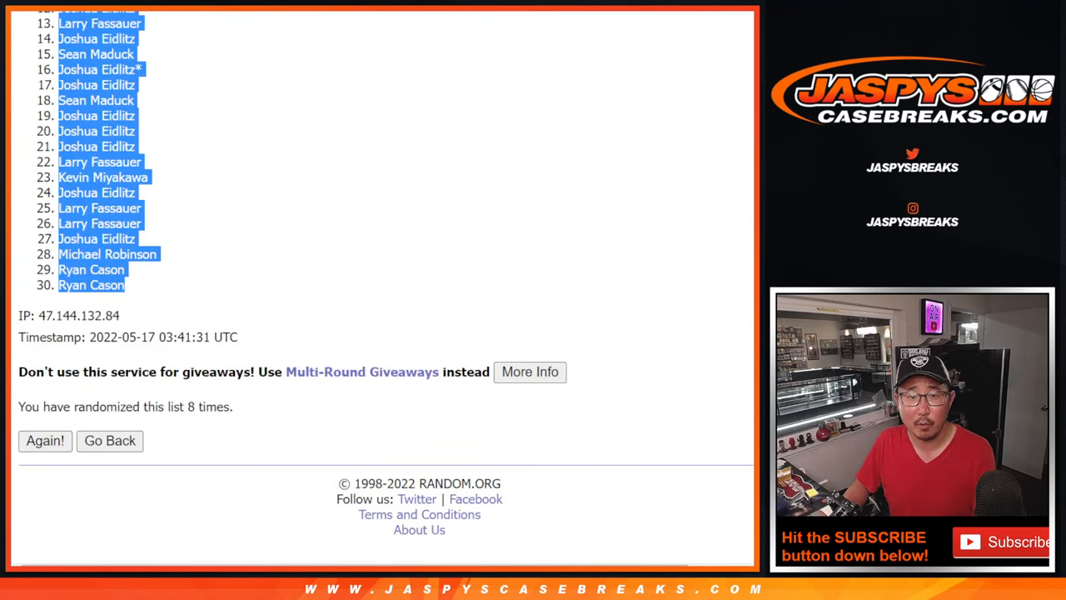
pyautogui.hotkey('ctrl', 'Tab')
pyautogui.scroll(-3, 525, 383)
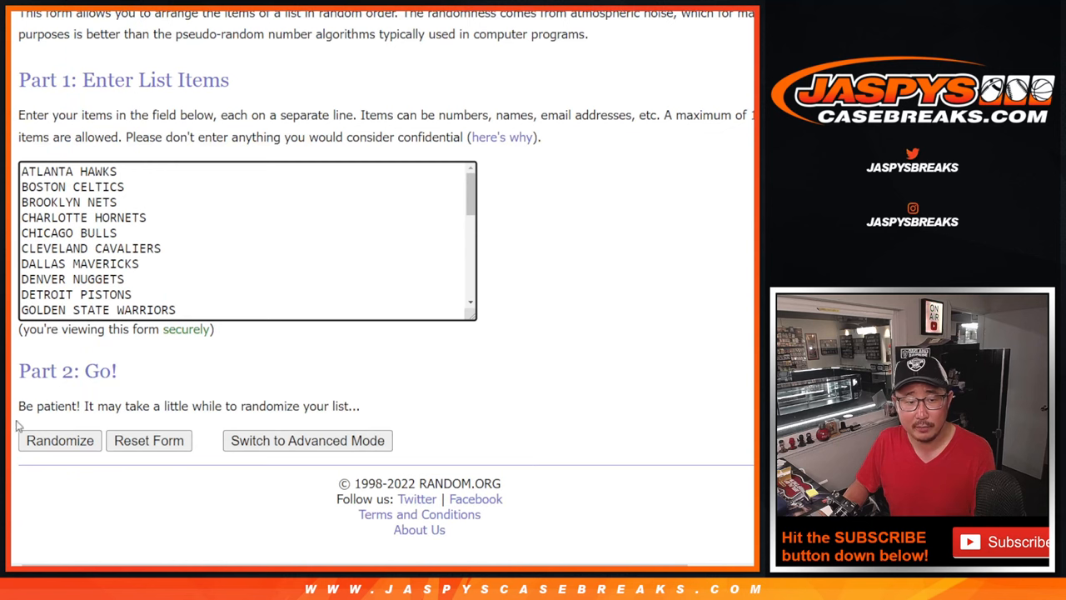
# Randomize the 30 NBA teams and reshuffle the list until it has been shuffled eight times
pyautogui.click(56, 443)
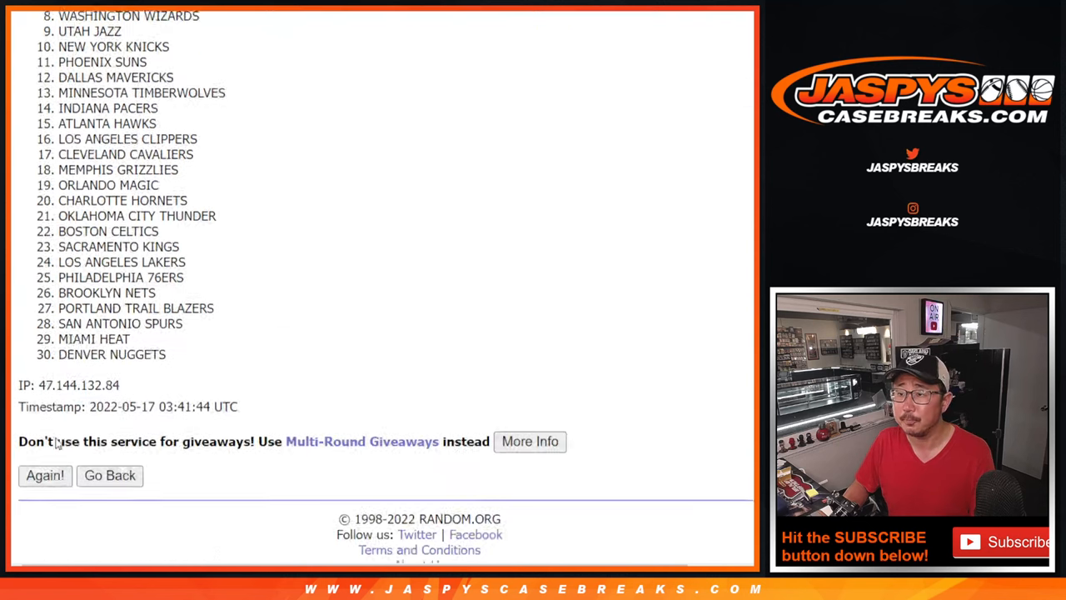
pyautogui.click(45, 440)
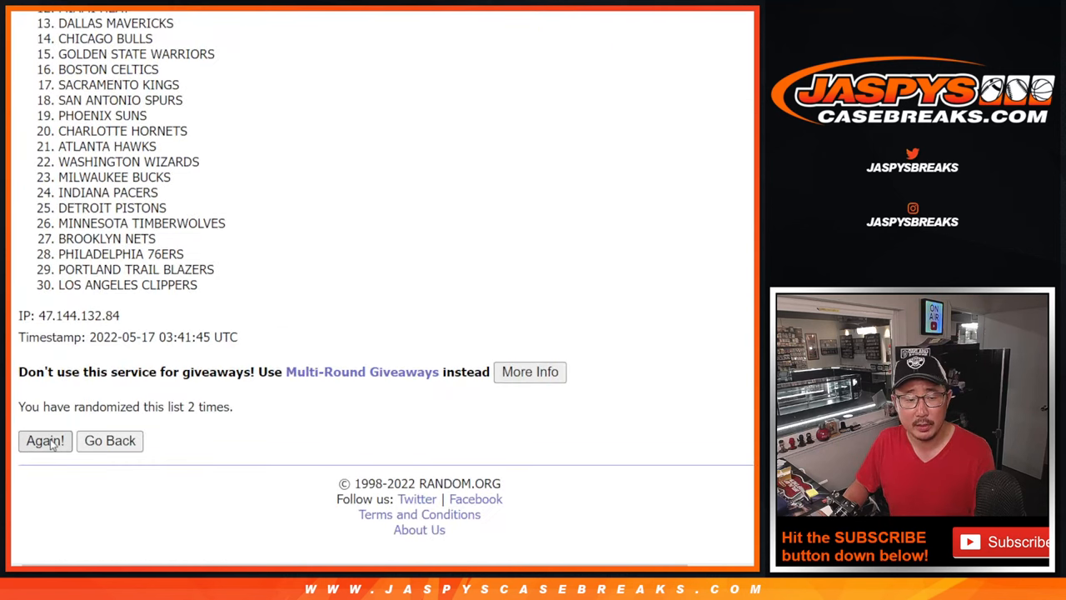
pyautogui.click(45, 440)
pyautogui.click(52, 445)
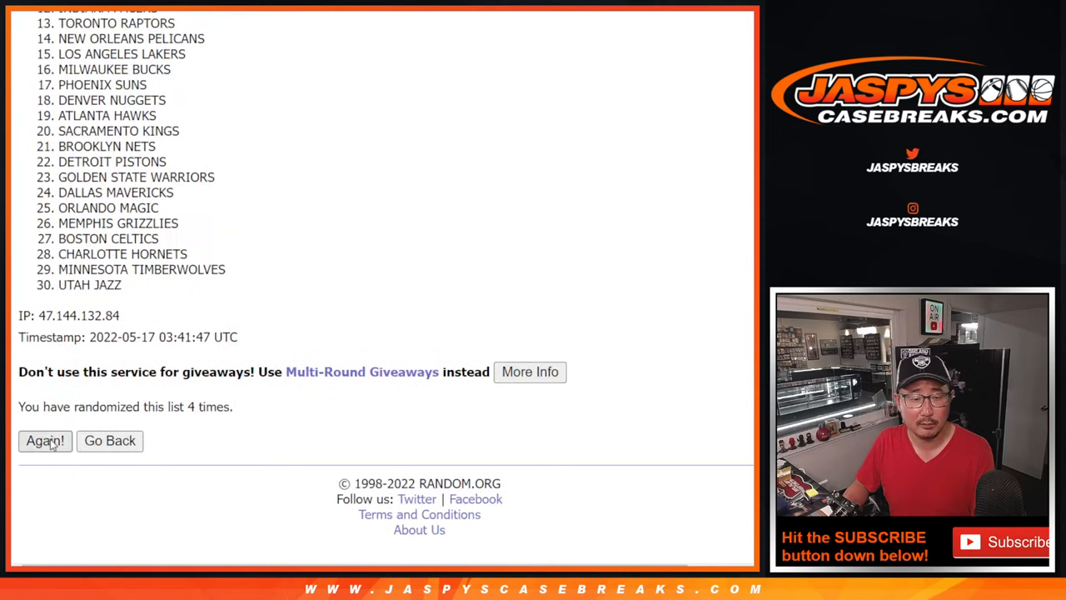
pyautogui.click(51, 445)
pyautogui.click(52, 445)
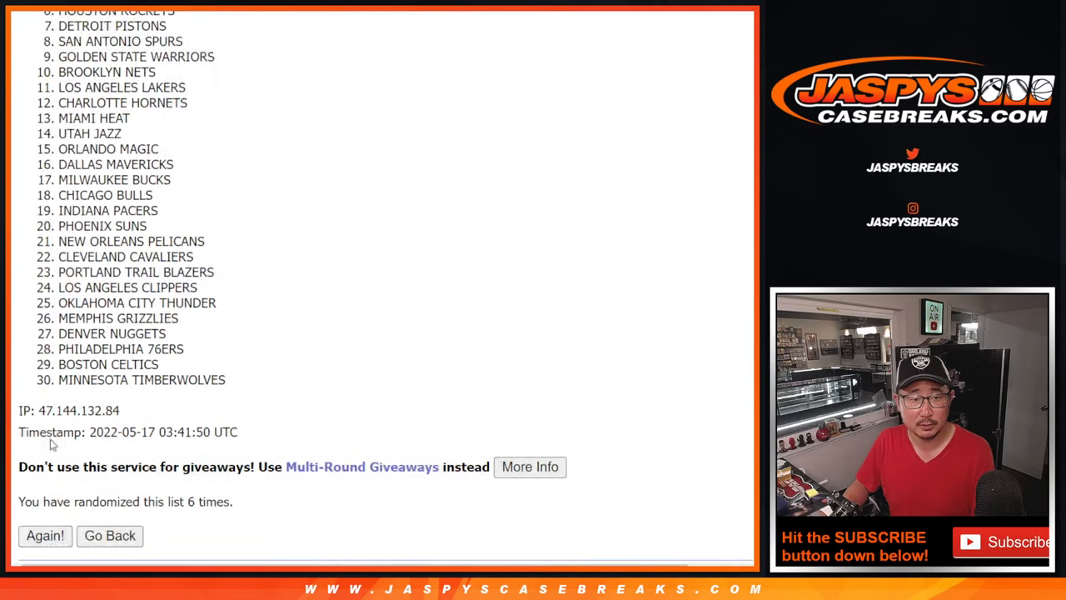
pyautogui.click(52, 445)
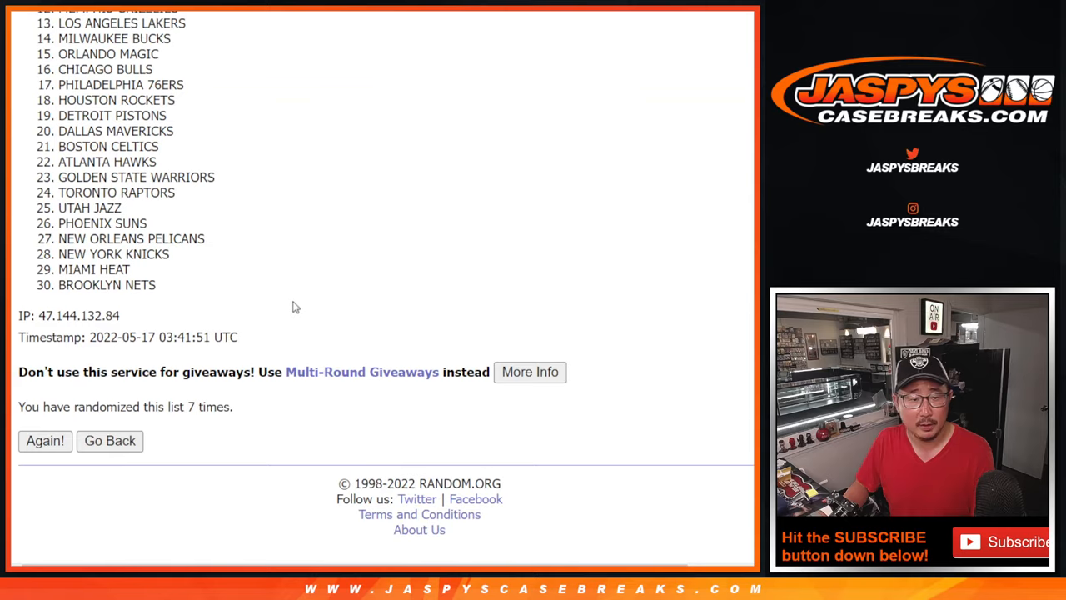
pyautogui.press('Return')
pyautogui.scroll(5, 294, 307)
pyautogui.scroll(5, 294, 306)
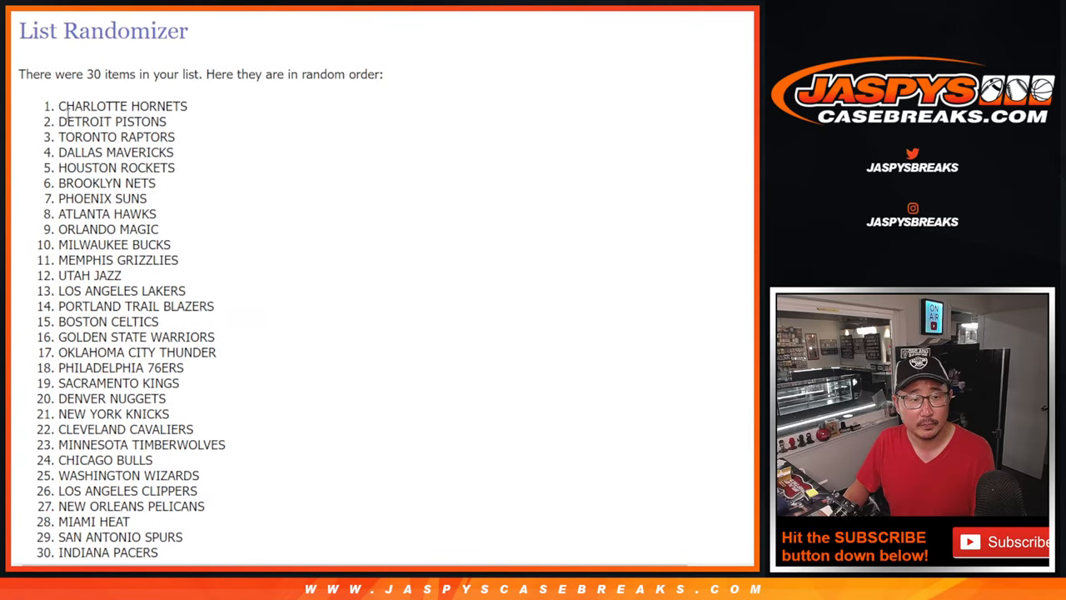
pyautogui.moveTo(58, 106)
pyautogui.mouseDown()
pyautogui.moveTo(217, 358)
pyautogui.moveTo(198, 288)
pyautogui.mouseUp()
pyautogui.scroll(-5, 217, 358)
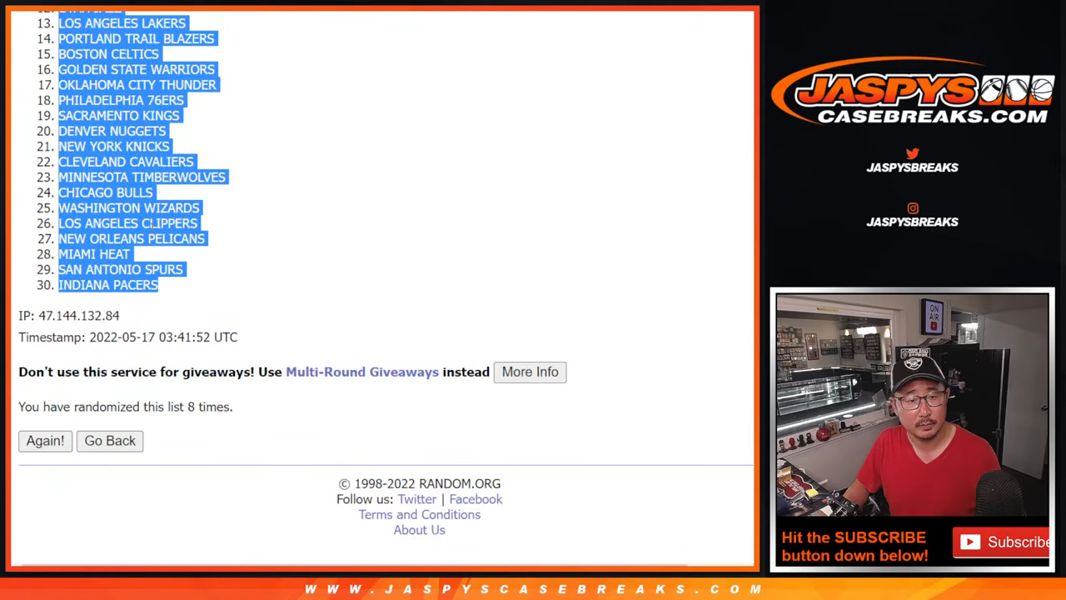
# Paste the final team order into column B and restyle the whole sheet in League Spartan
pyautogui.hotkey('alt', 'Tab')
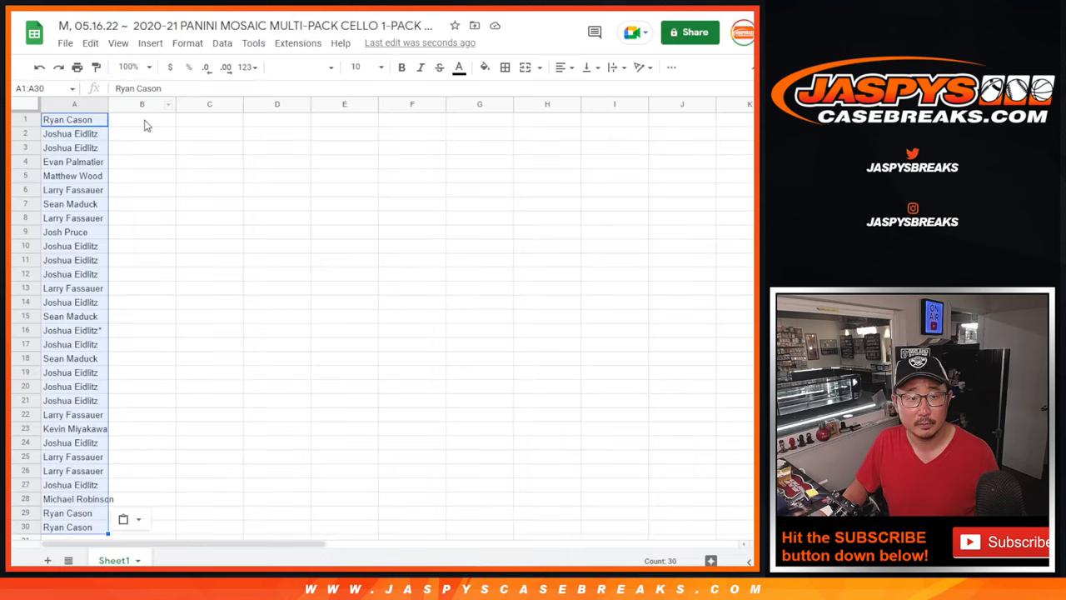
pyautogui.click(144, 123)
pyautogui.hotkey('ctrl', 'v')
pyautogui.click(23, 103)
pyautogui.click(304, 67)
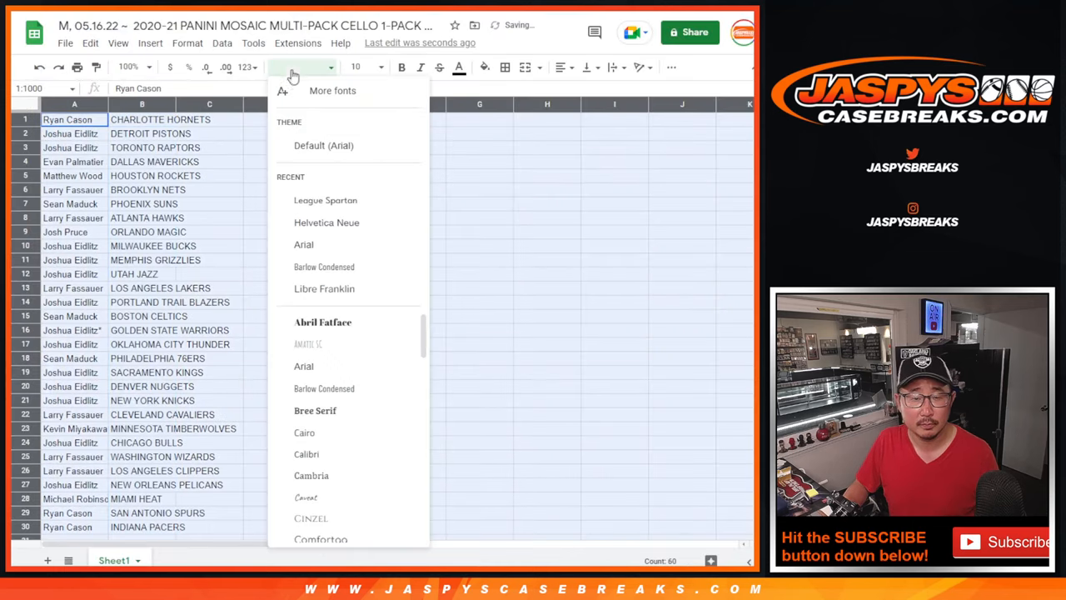
pyautogui.click(348, 205)
pyautogui.click(355, 67)
pyautogui.write('12')
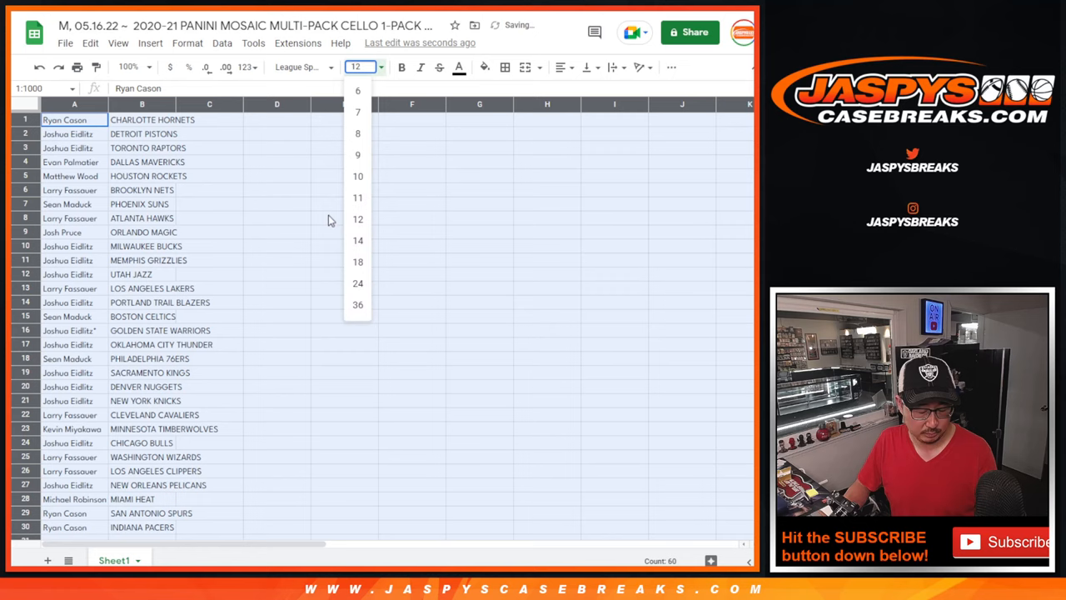
# Apply 12-point text, zoom to 150% and autofit column A to the names
pyautogui.press('Return')
pyautogui.click(132, 67)
pyautogui.click(134, 200)
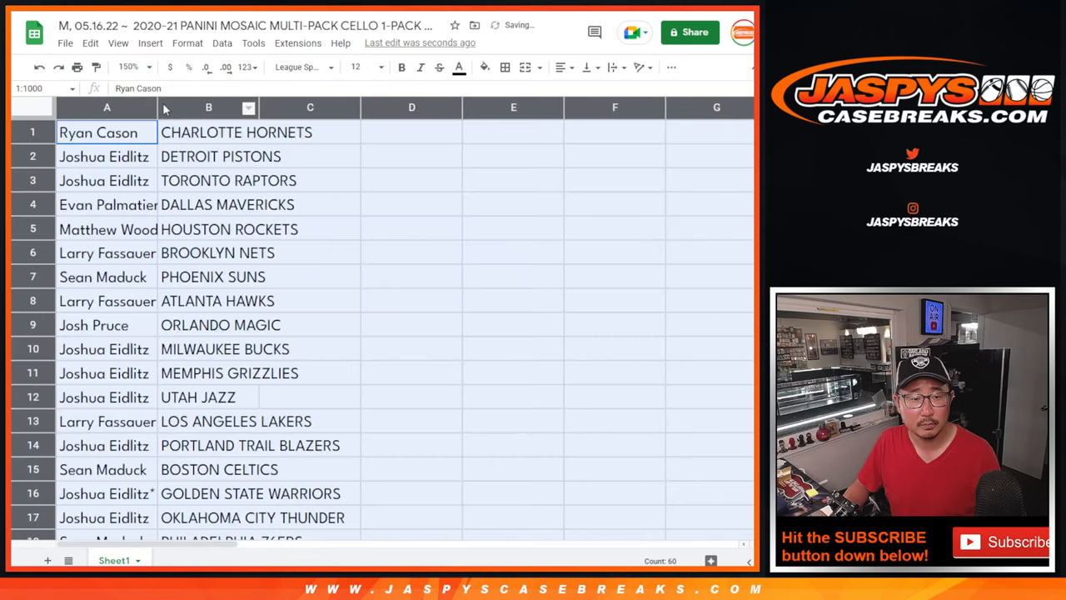
pyautogui.doubleClick(152, 107)
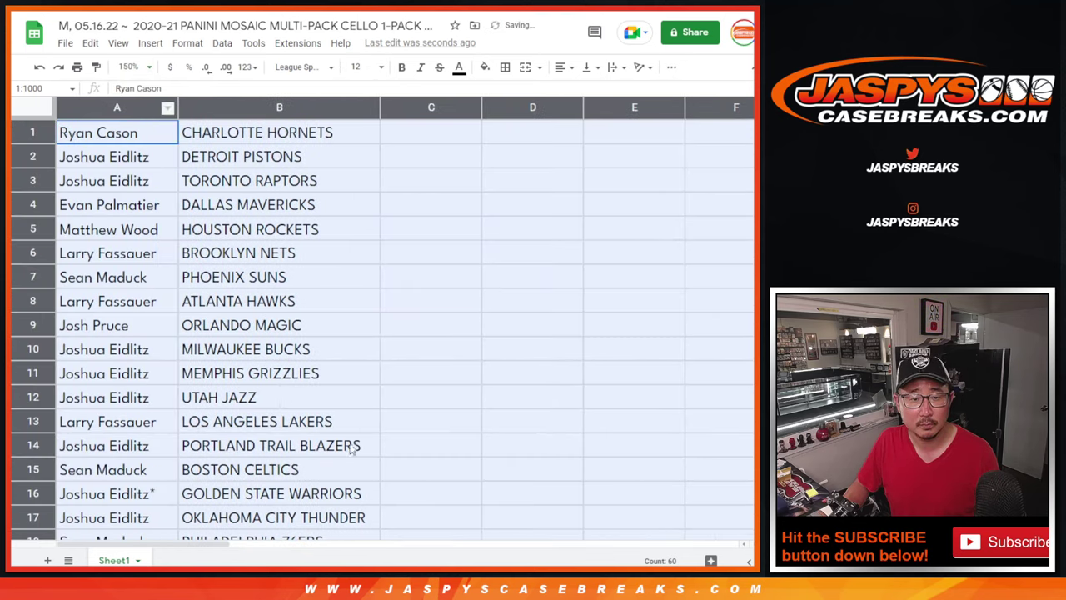
# Review the rows, zoom back out to 88% and bring up sort options for the team column
pyautogui.keyDown('shift'); pyautogui.click(211, 467); pyautogui.keyUp('shift')
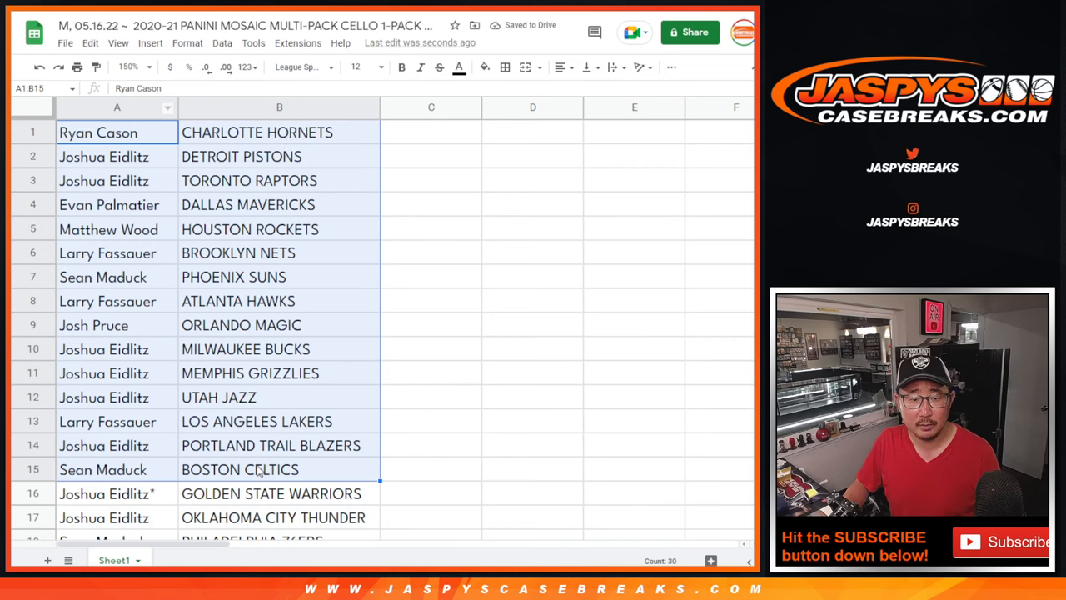
pyautogui.scroll(-4, 329, 380)
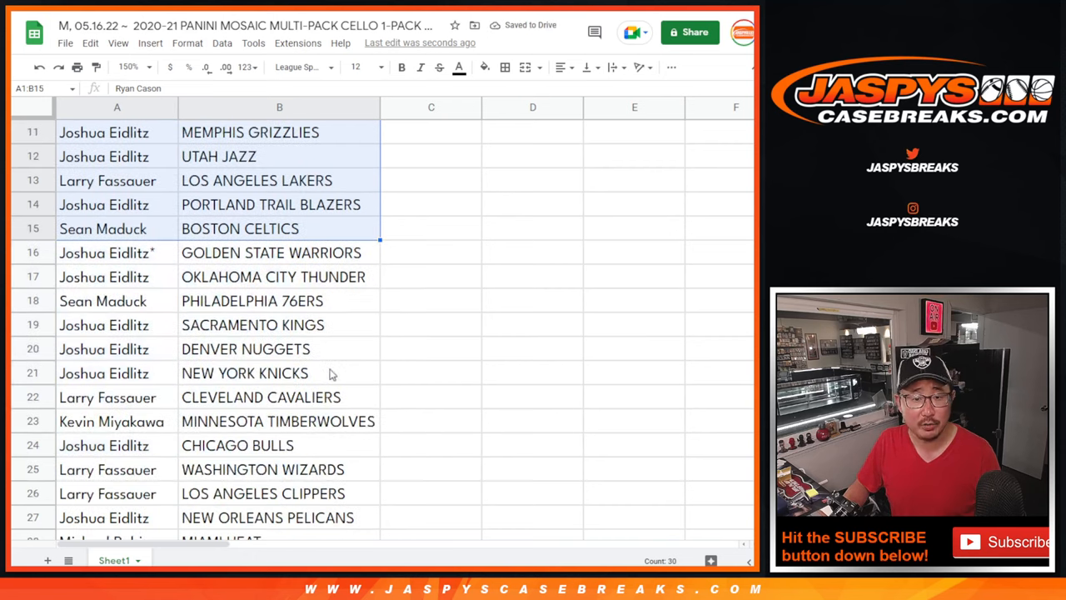
pyautogui.scroll(-2, 330, 380)
pyautogui.click(132, 158)
pyautogui.keyDown('shift'); pyautogui.click(221, 496); pyautogui.keyUp('shift')
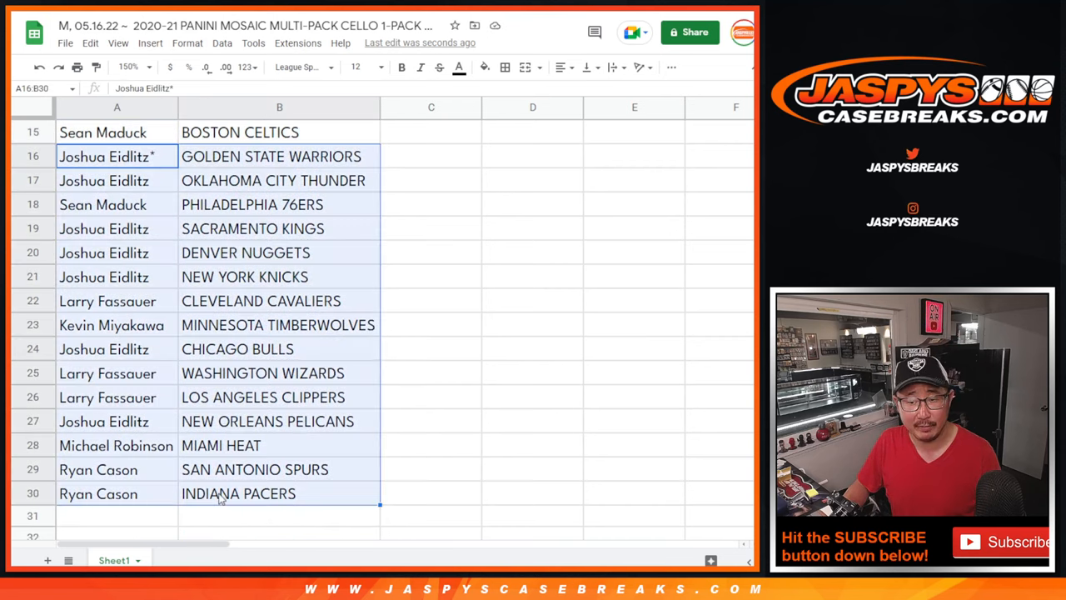
pyautogui.scroll(5, 260, 175)
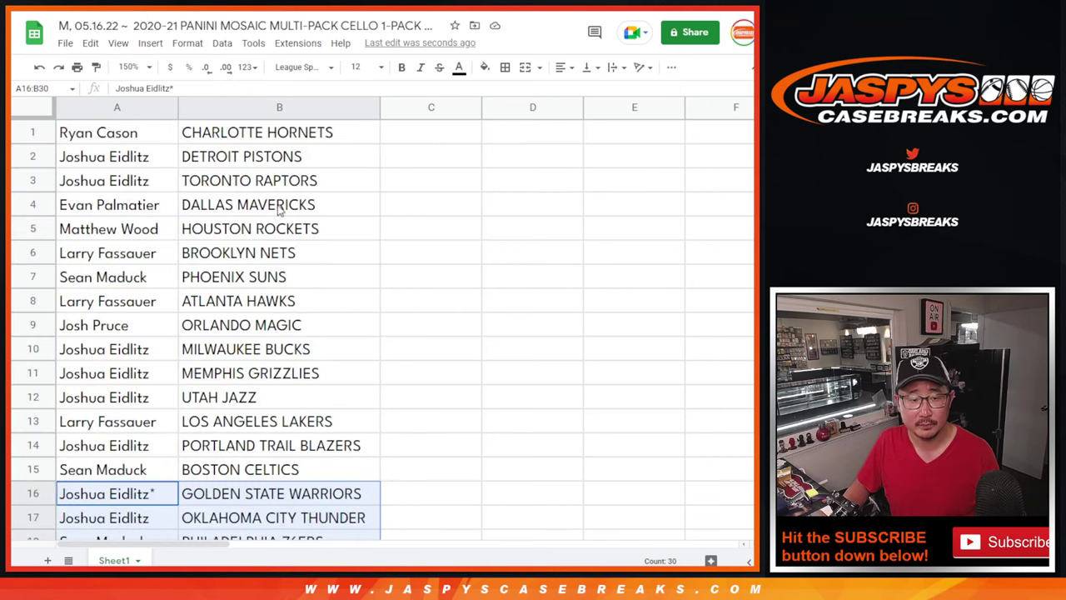
pyautogui.click(129, 66)
pyautogui.press('Return')
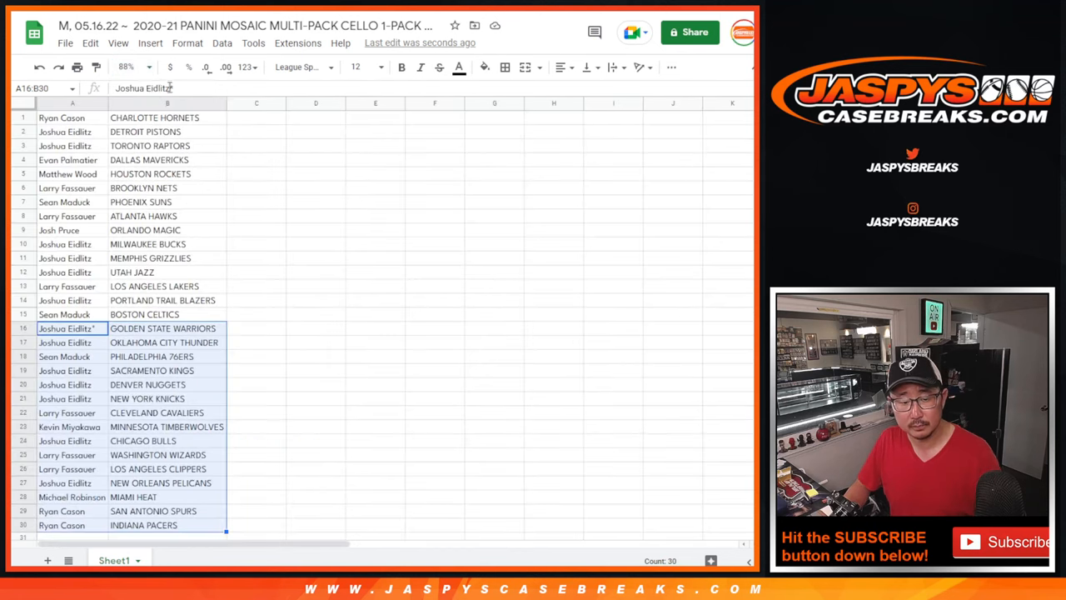
pyautogui.rightClick(163, 104)
# Sort the sheet A→Z by team and give every cell of the A1:B30 table borders
pyautogui.click(242, 350)
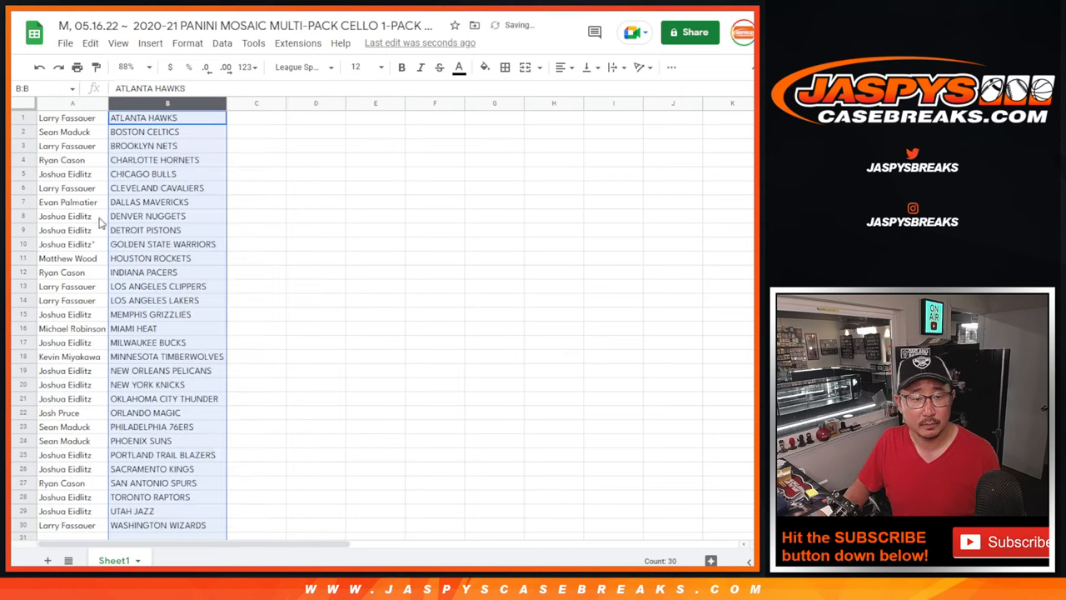
pyautogui.click(484, 71)
pyautogui.click(505, 98)
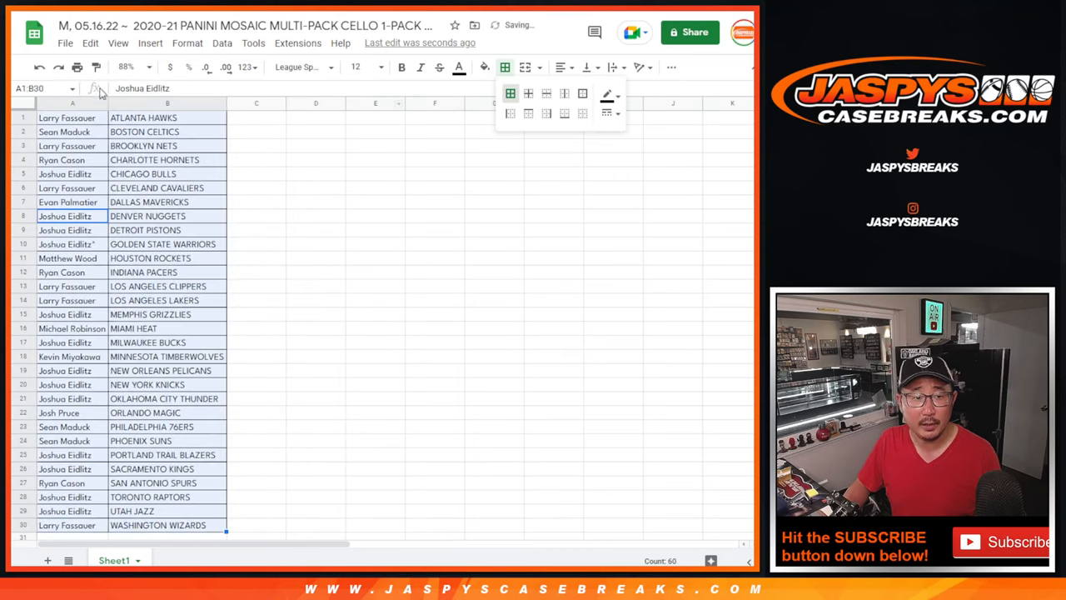
# Set up printing in portrait with the workbook title as header and continue to print
pyautogui.click(77, 67)
pyautogui.click(674, 206)
pyautogui.click(658, 404)
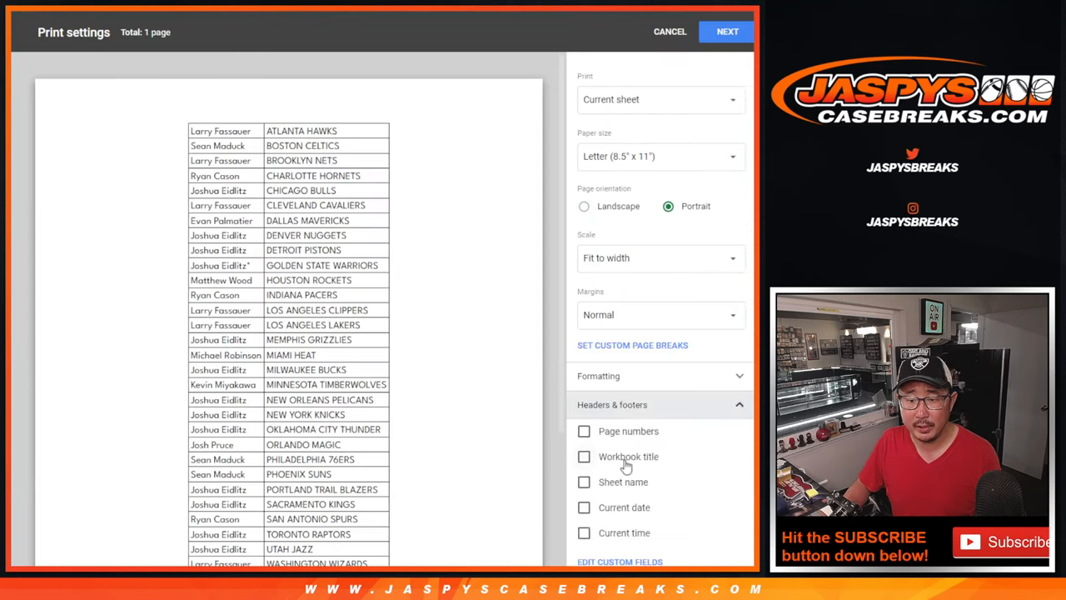
pyautogui.click(584, 456)
pyautogui.click(727, 32)
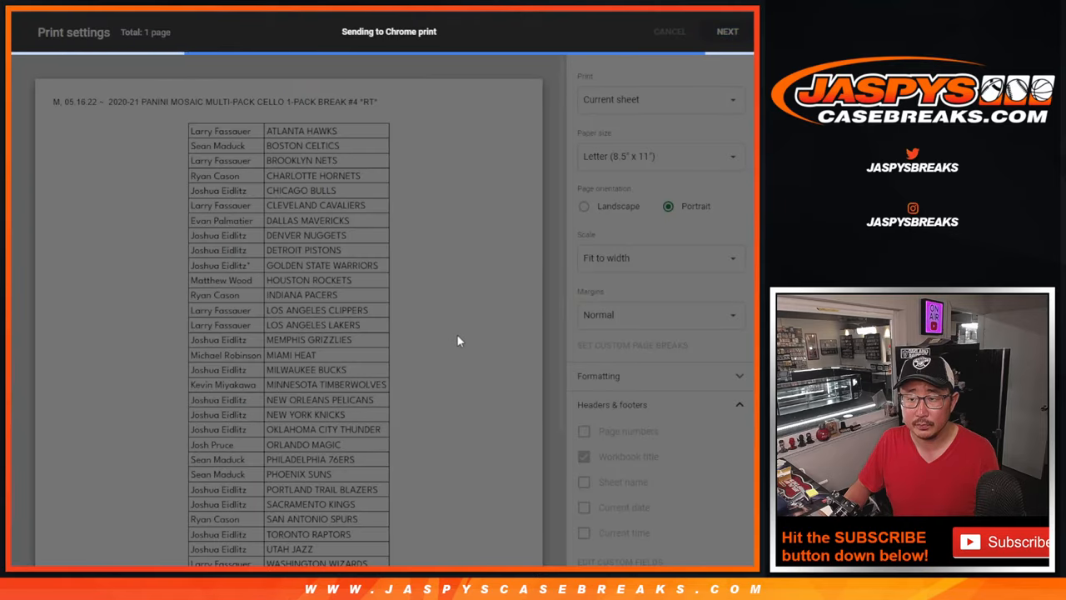
# Confirm the Chrome print dialog to print the bordered name–team list
pyautogui.press('Return')
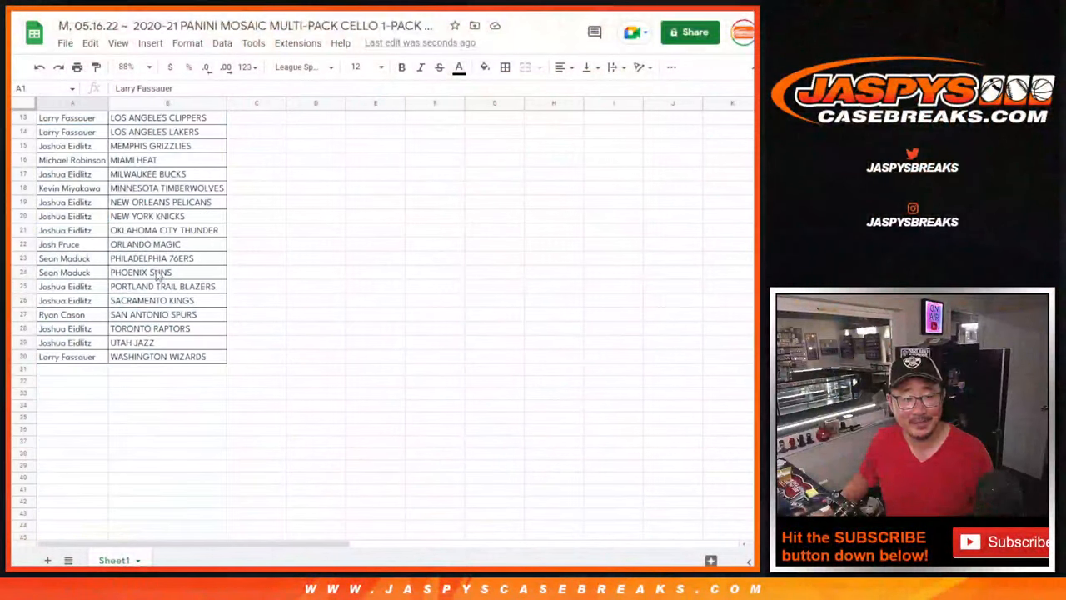
# Copy the thirty names from A1:A30 into the RANDOM.ORG list randomizer box
pyautogui.keyDown('shift'); pyautogui.click(96, 360); pyautogui.keyUp('shift')
pyautogui.scroll(4, 286, 275)
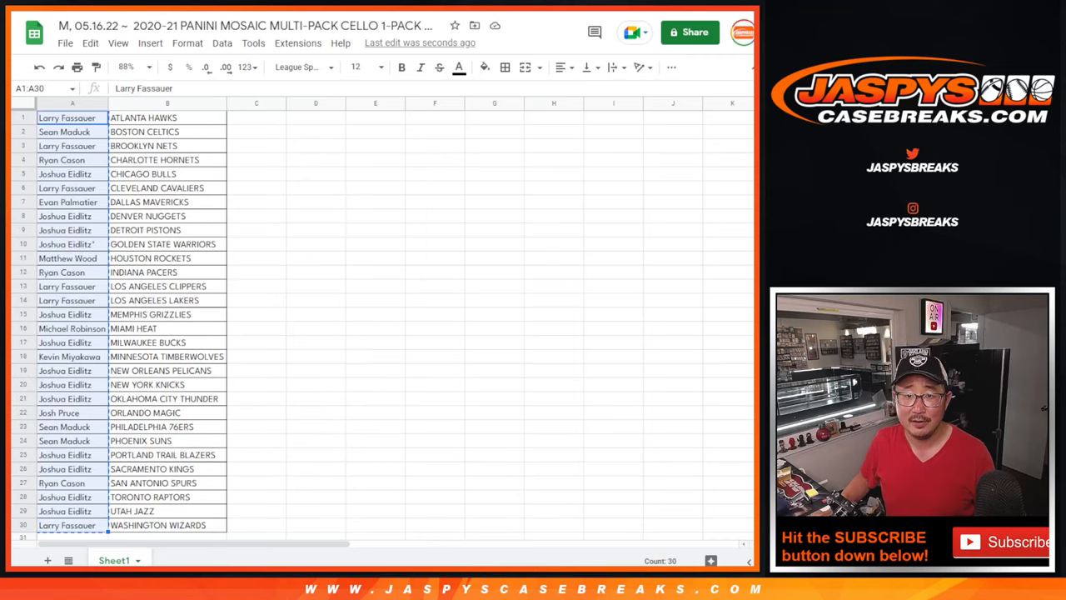
pyautogui.hotkey('ctrl', 'c')
pyautogui.hotkey('alt', 'Tab')
pyautogui.click(451, 383)
pyautogui.hotkey('ctrl', 'v')
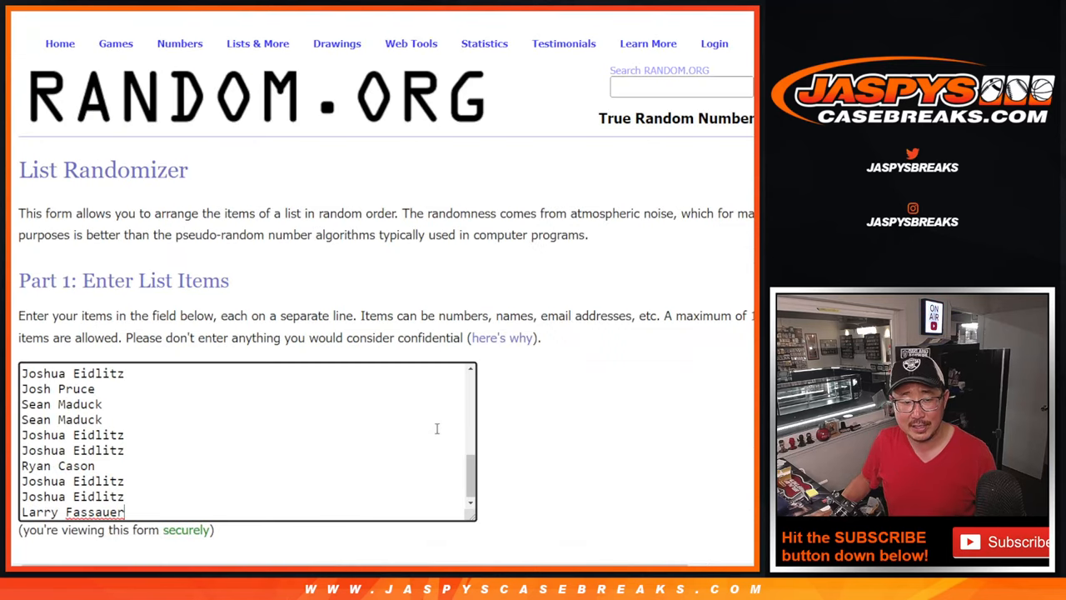
# Go back to the Dice Roller and roll the two virtual dice
pyautogui.hotkey('alt', 'Left')
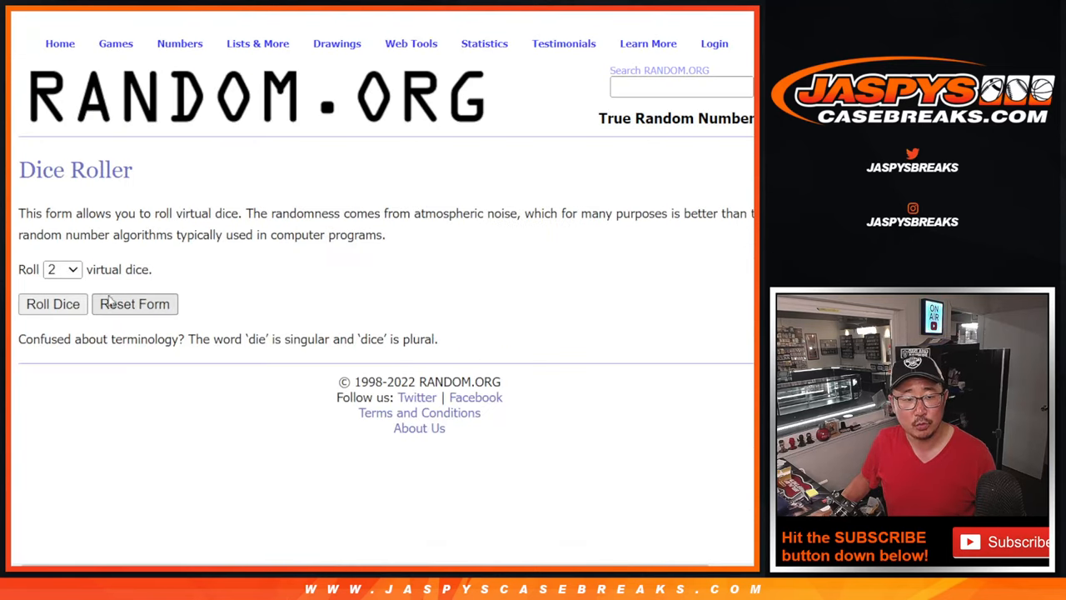
pyautogui.click(53, 304)
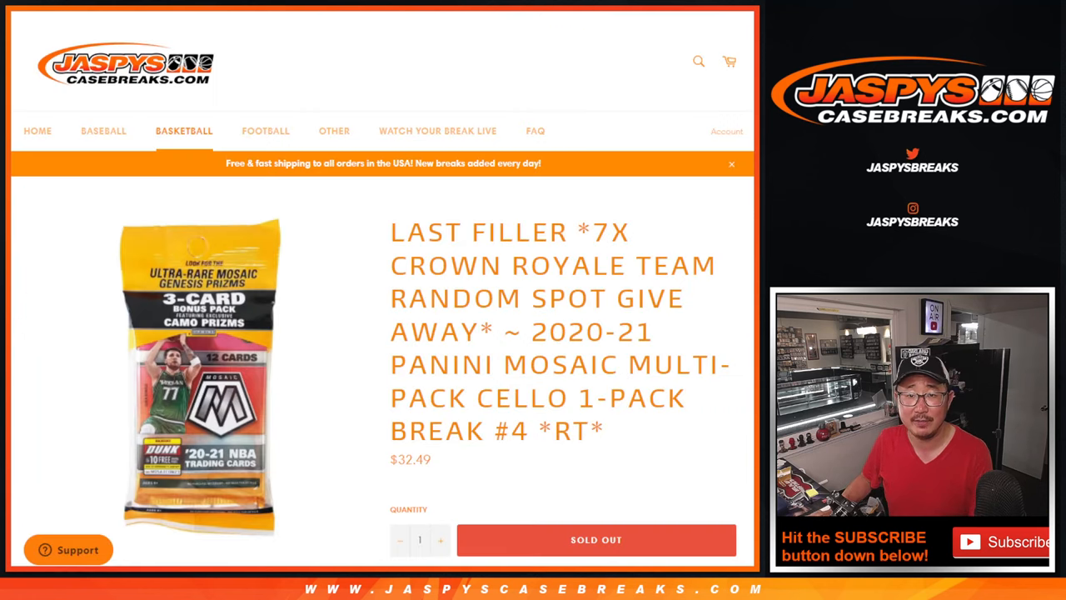
pyautogui.scroll(-3, 334, 333)
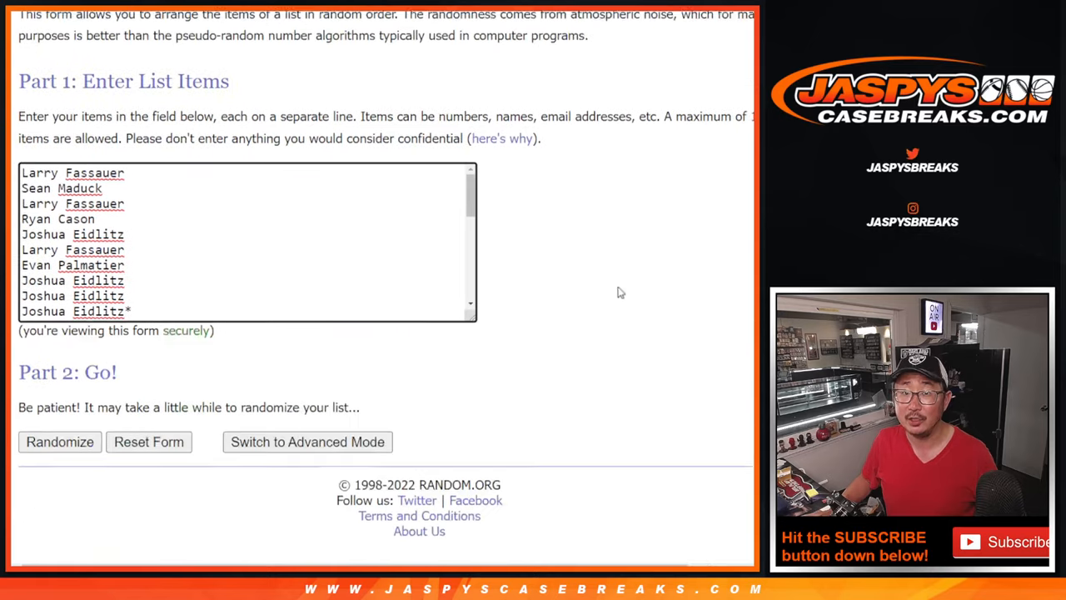
# Randomize the name list five times to match the dice total
pyautogui.click(44, 441)
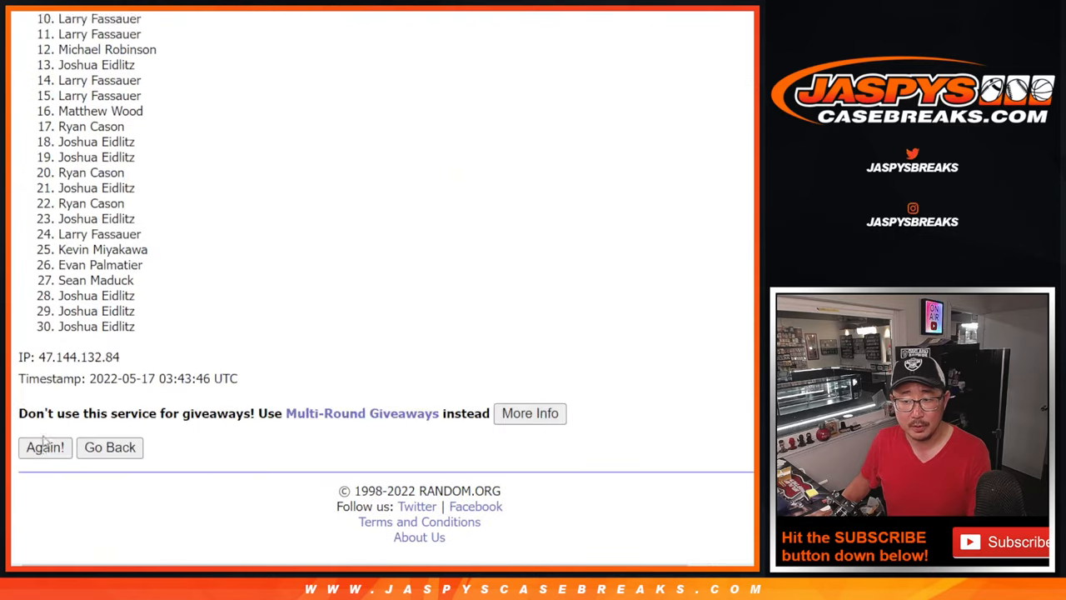
pyautogui.click(44, 441)
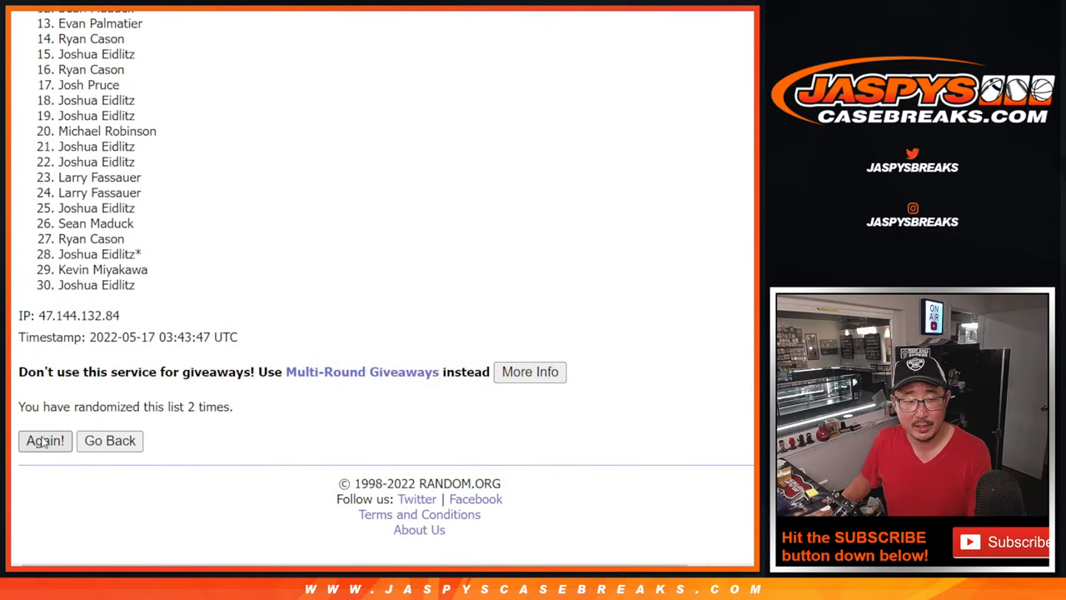
pyautogui.click(44, 440)
pyautogui.click(45, 441)
pyautogui.scroll(-5, 333, 250)
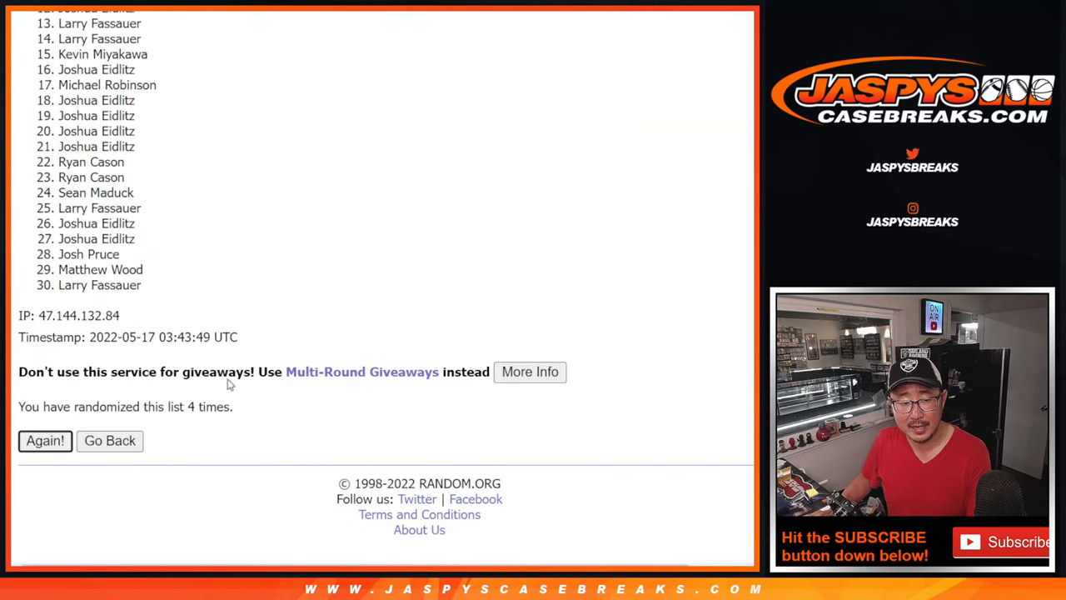
pyautogui.press('Return')
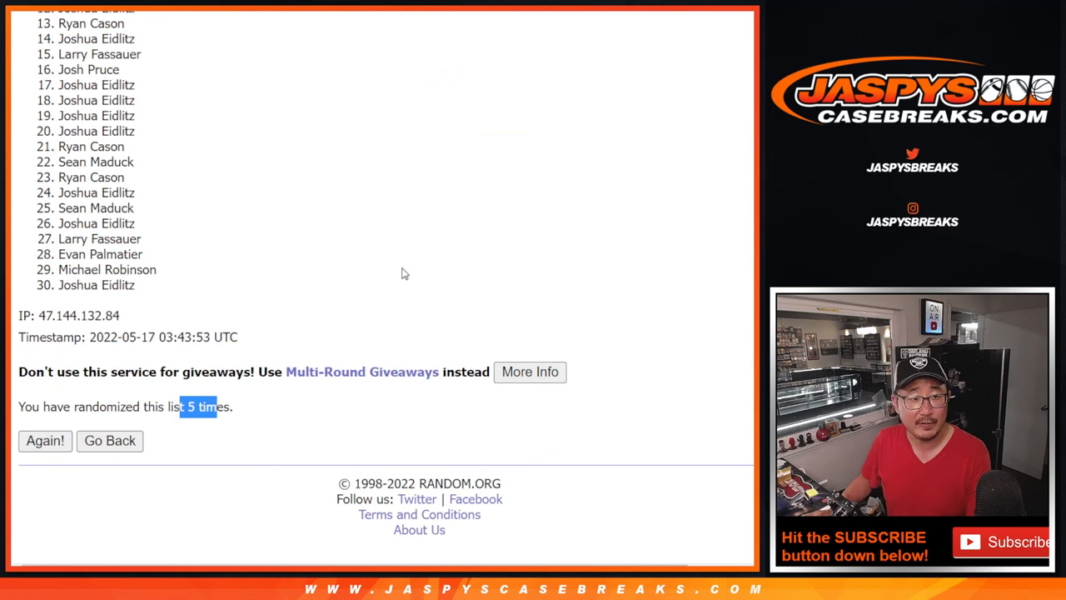
pyautogui.scroll(1, 333, 250)
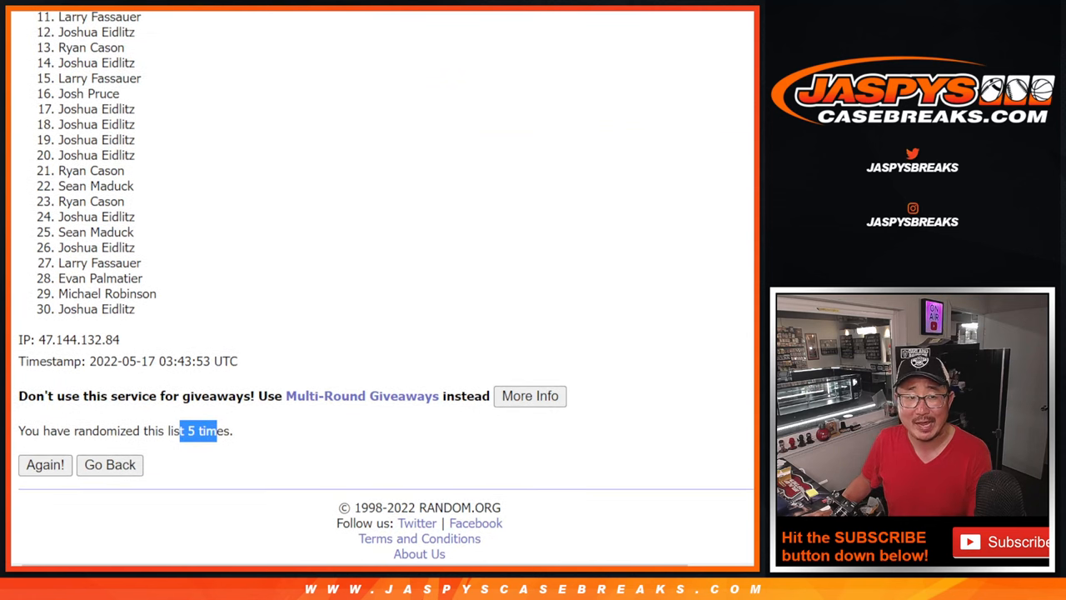
pyautogui.scroll(1, 333, 250)
pyautogui.scroll(1, 333, 250)
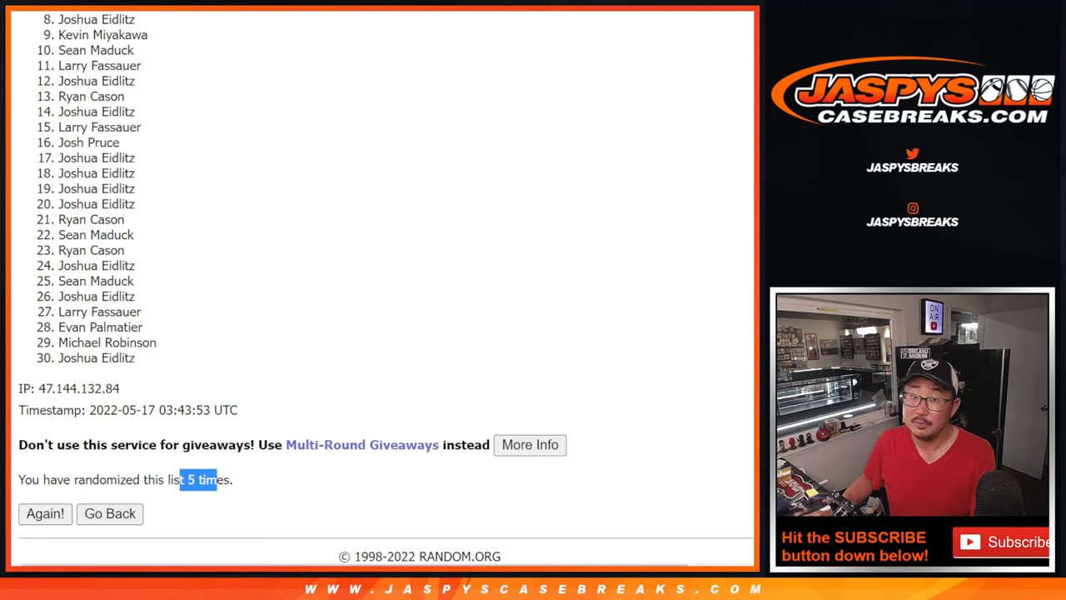
pyautogui.scroll(1, 375, 292)
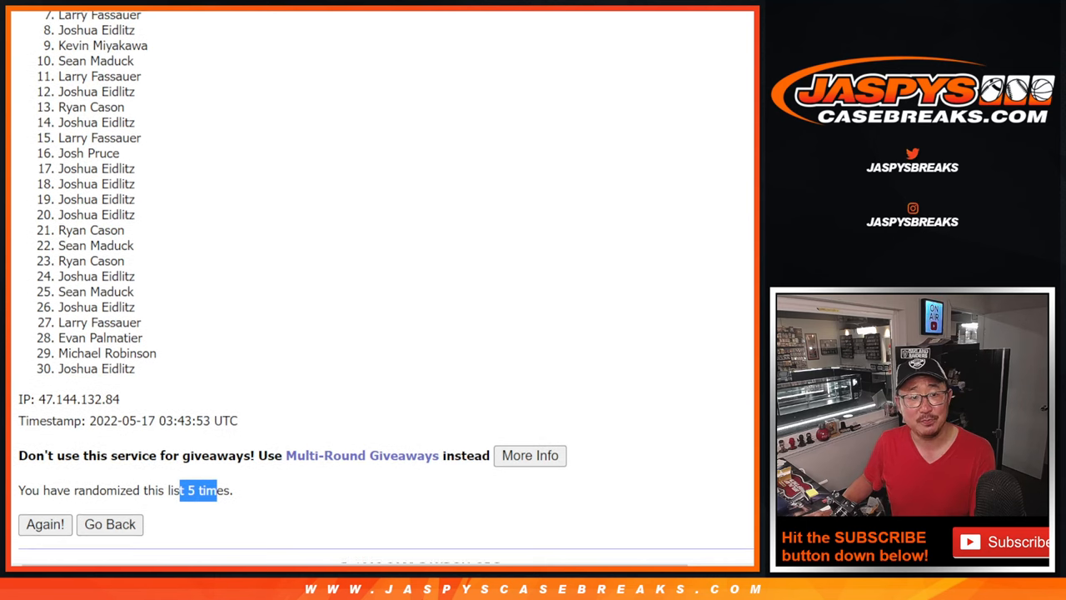
pyautogui.scroll(1, 375, 292)
pyautogui.scroll(1, 375, 292)
pyautogui.scroll(1, 375, 291)
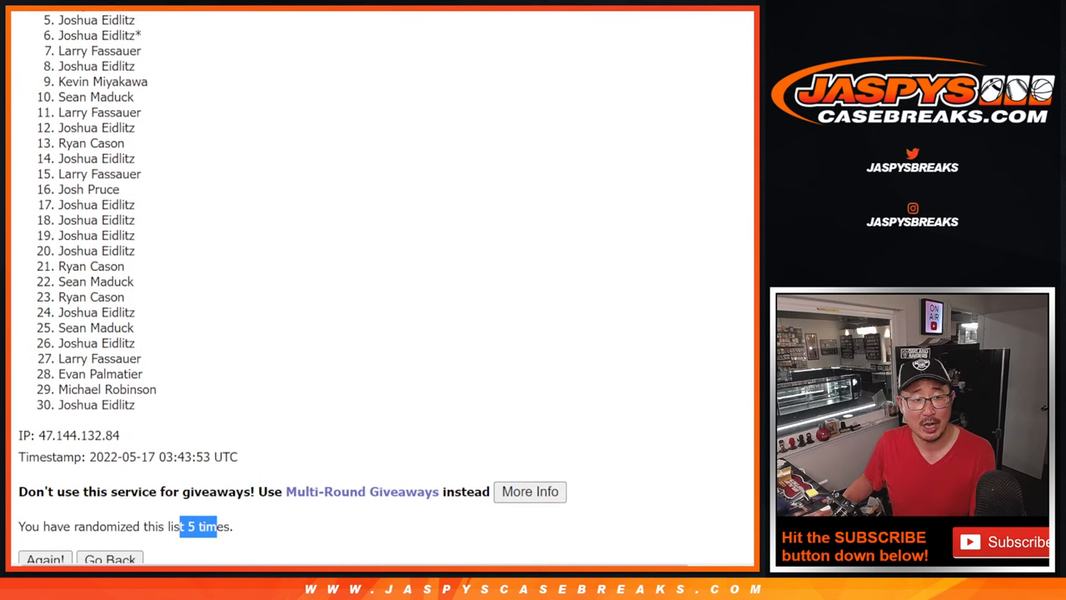
pyautogui.scroll(1, 375, 292)
pyautogui.scroll(1, 375, 292)
pyautogui.scroll(1, 375, 291)
pyautogui.scroll(1, 375, 291)
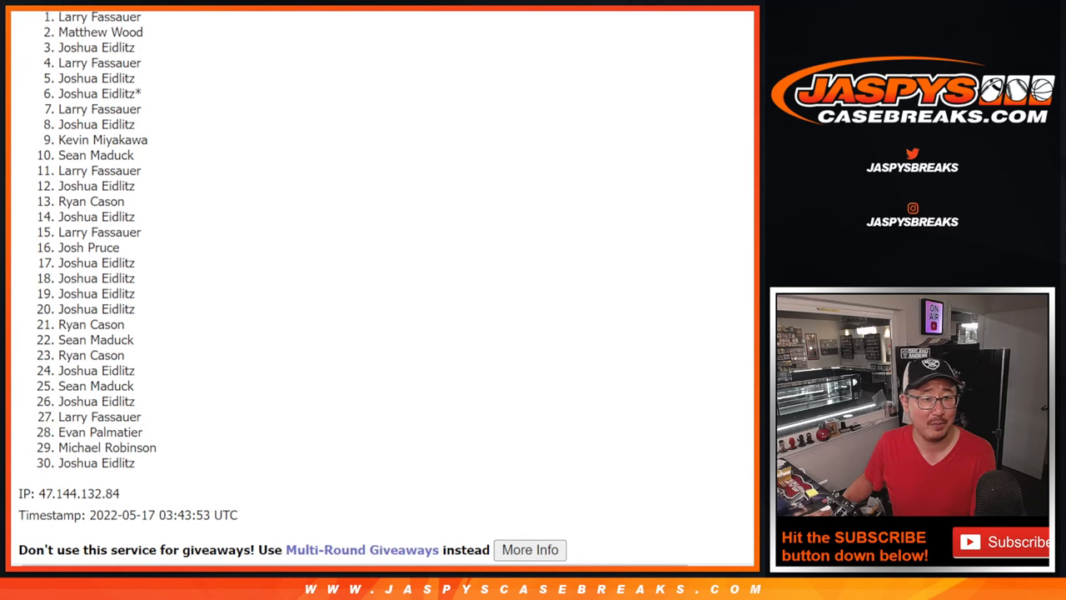
# Drag-select items 1 through 7 of the final randomized name list
pyautogui.moveTo(58, 17); pyautogui.dragTo(187, 118)
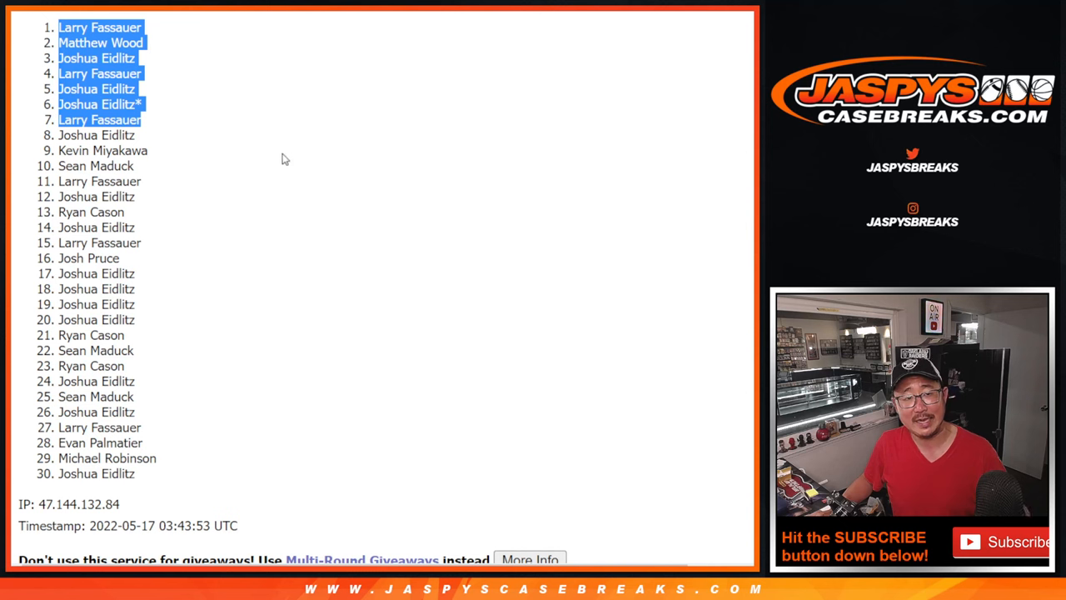
pyautogui.scroll(-1, 283, 158)
pyautogui.scroll(-1, 342, 175)
pyautogui.scroll(2, 346, 175)
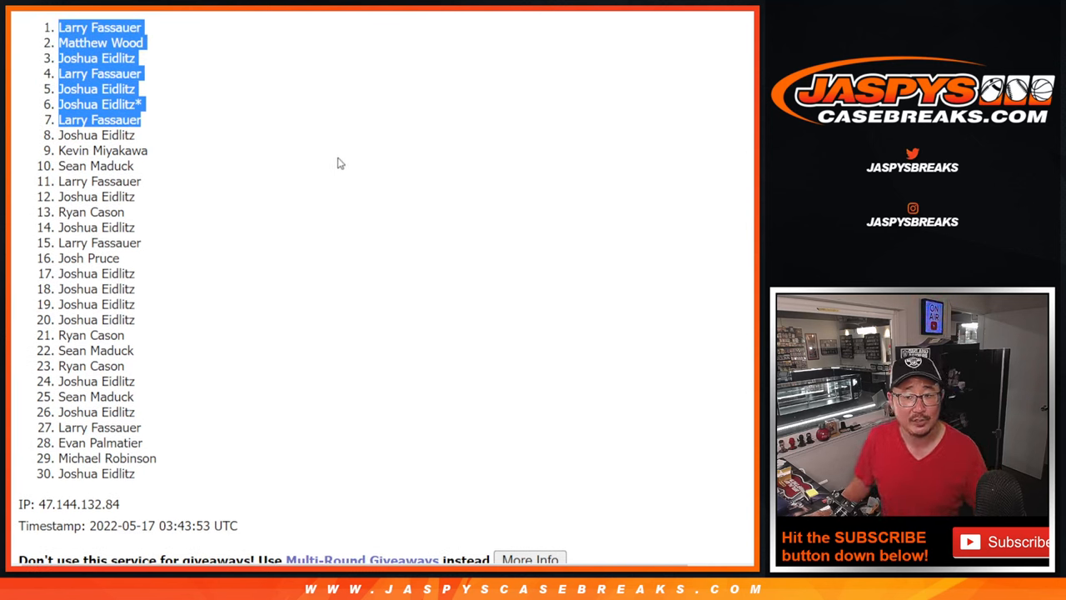
pyautogui.scroll(-2, 339, 163)
pyautogui.scroll(2, 339, 161)
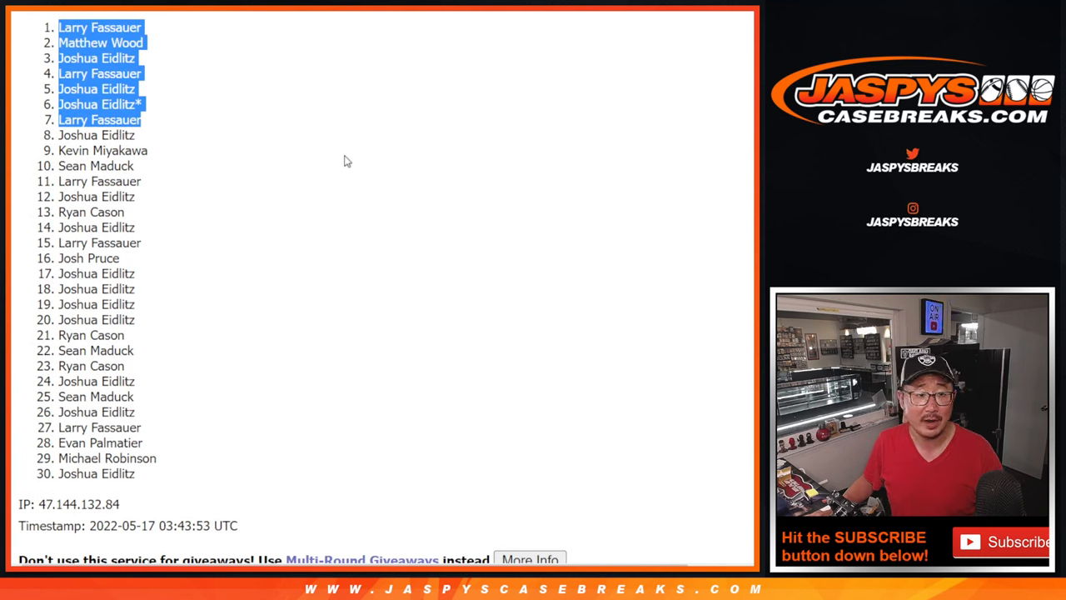